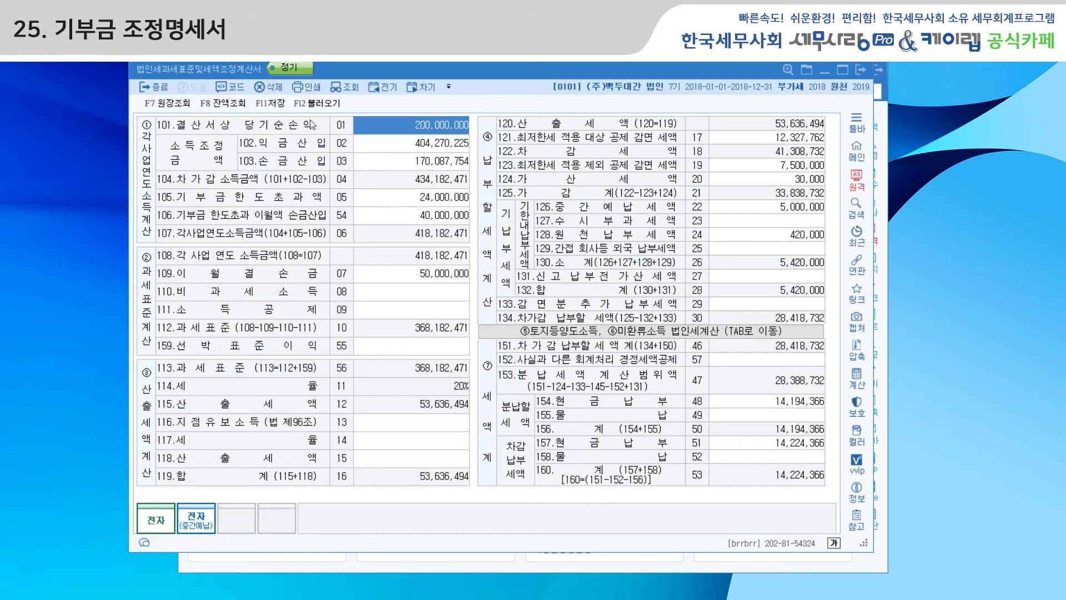
- Reload the related-form amounts in the 법인세과세표준및세액조정계산서 and close the form without saving
left_click(317, 103)
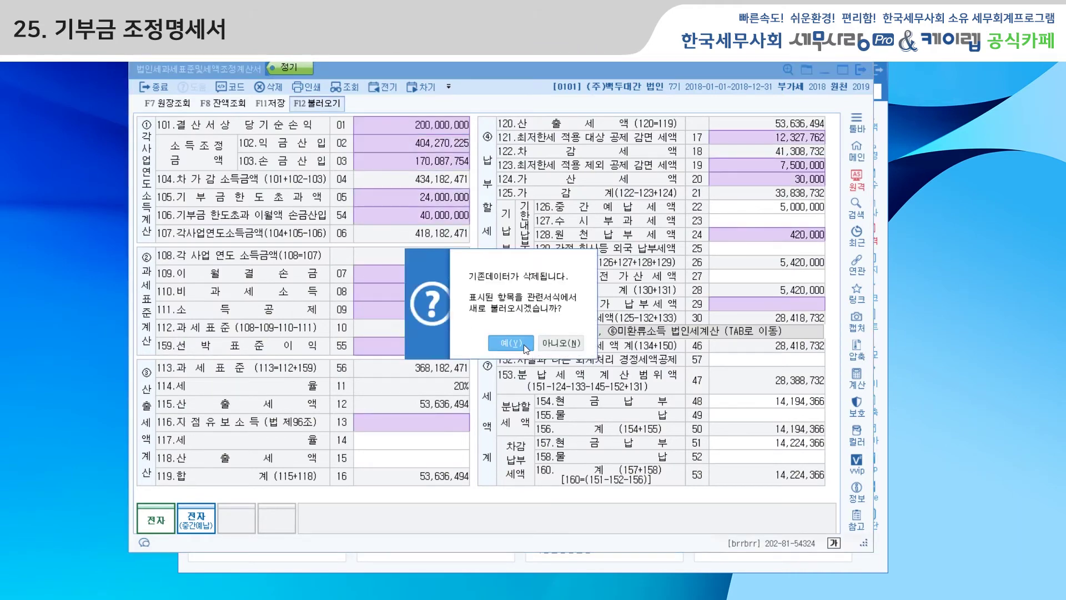
left_click(526, 340)
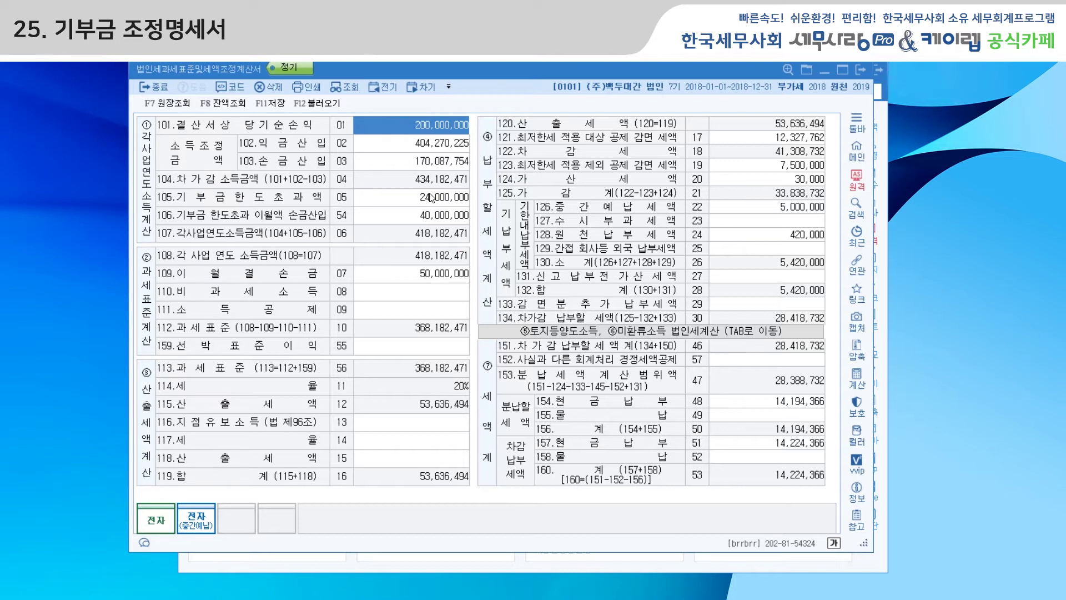
left_click(859, 73)
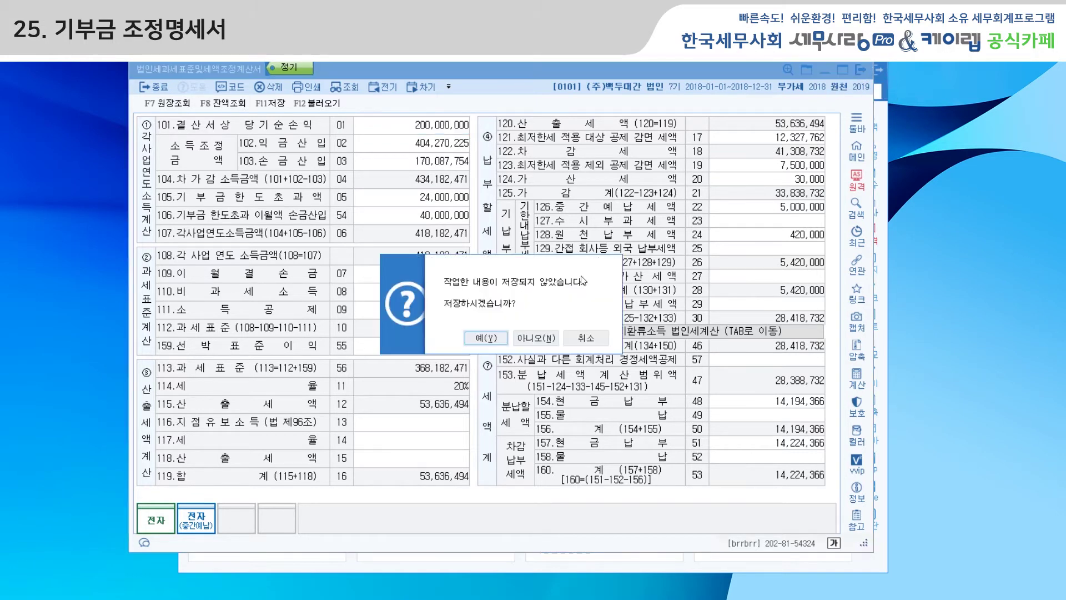
left_click(549, 340)
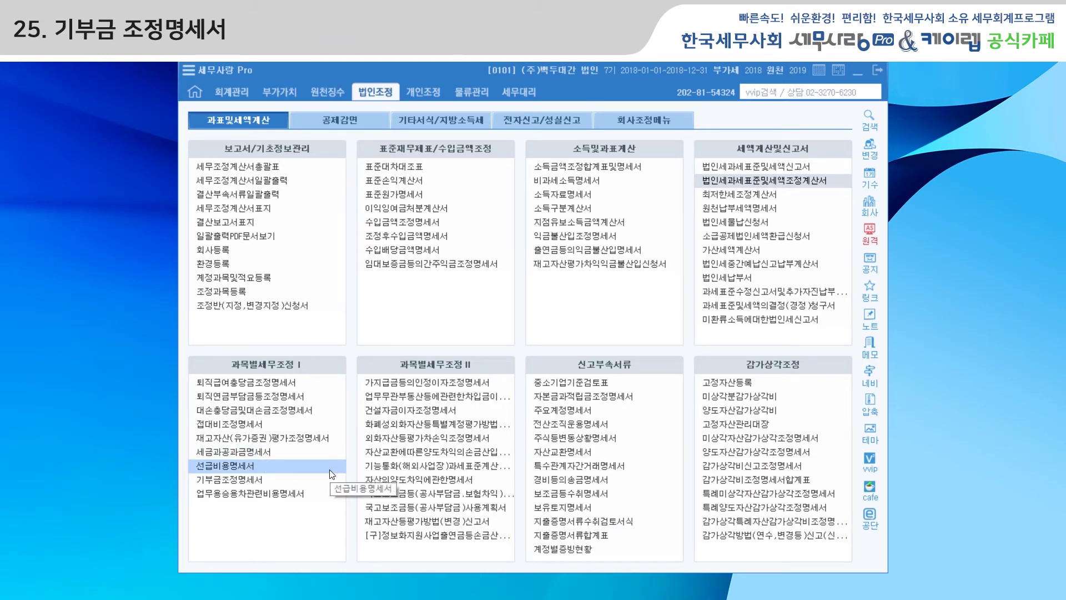
- Open the 기부금조정명세서 form and decline reloading its donation data from the vouchers
left_click(262, 481)
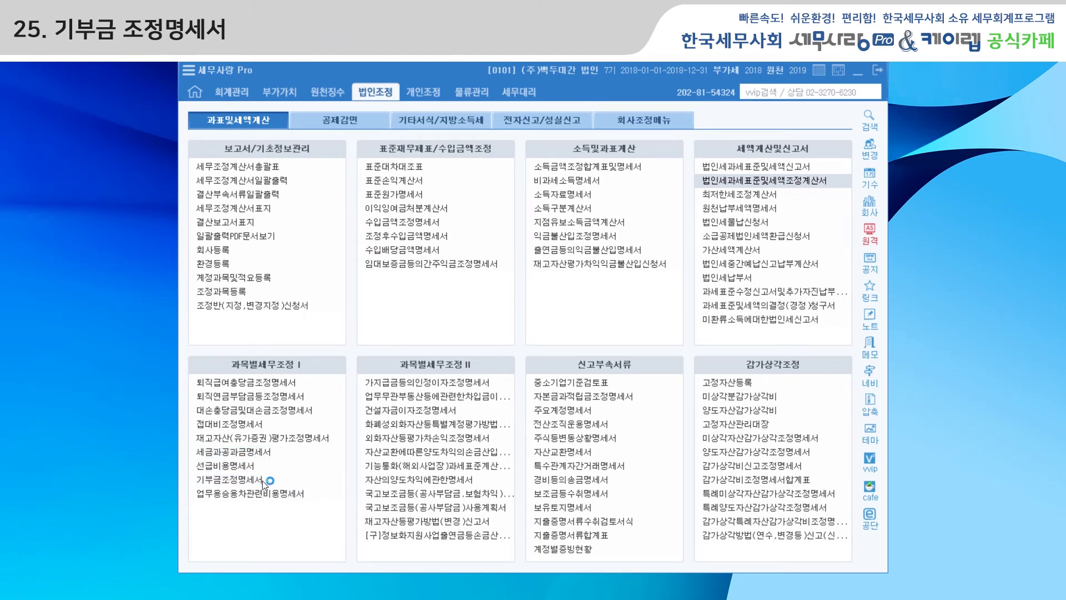
left_click_drag(462, 140, 469, 101)
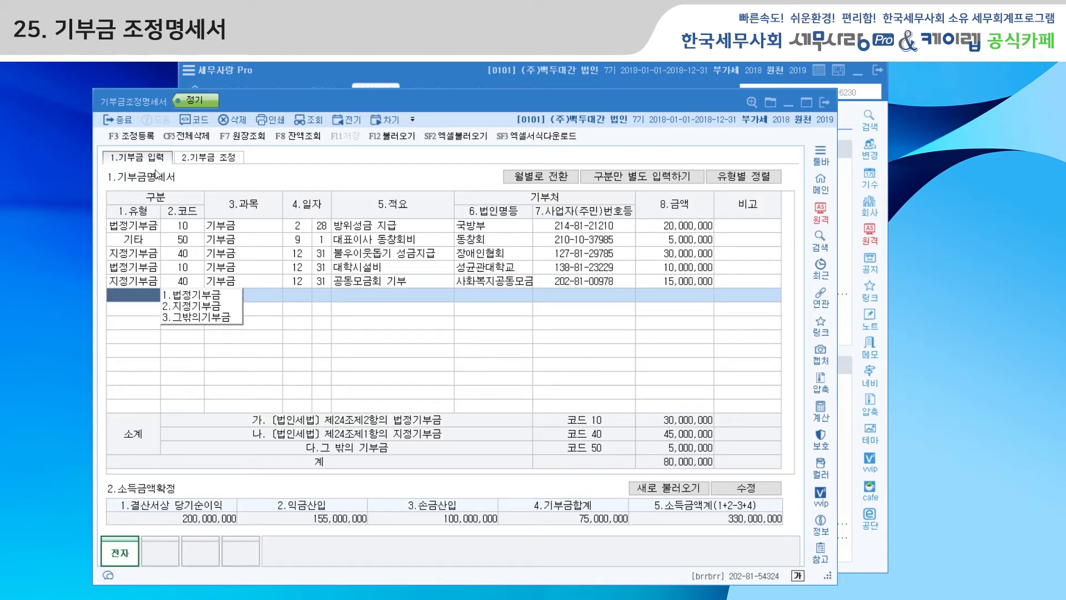
left_click(405, 143)
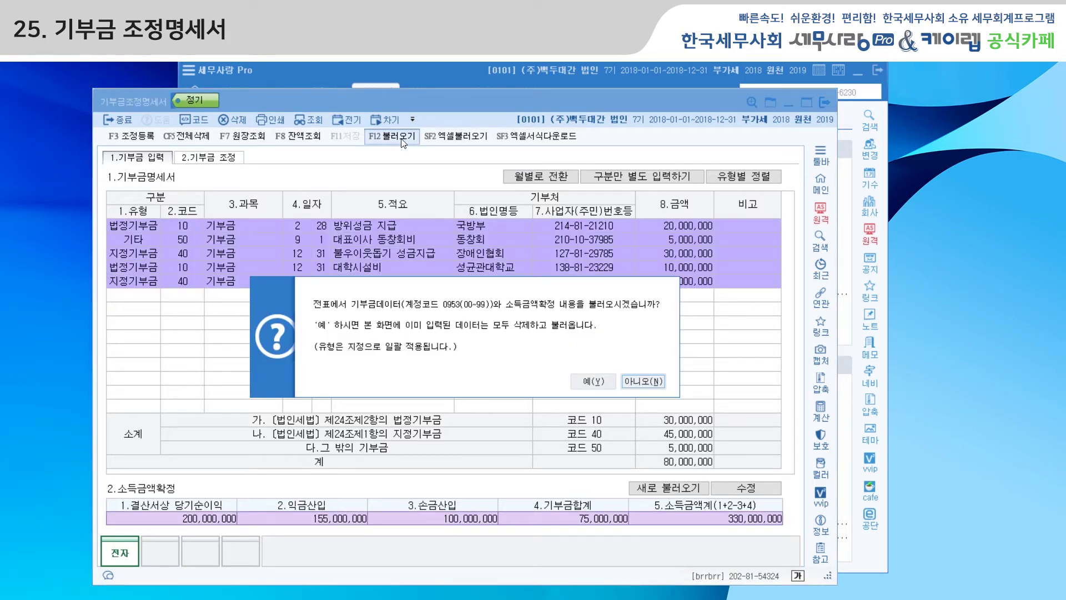
left_click(644, 382)
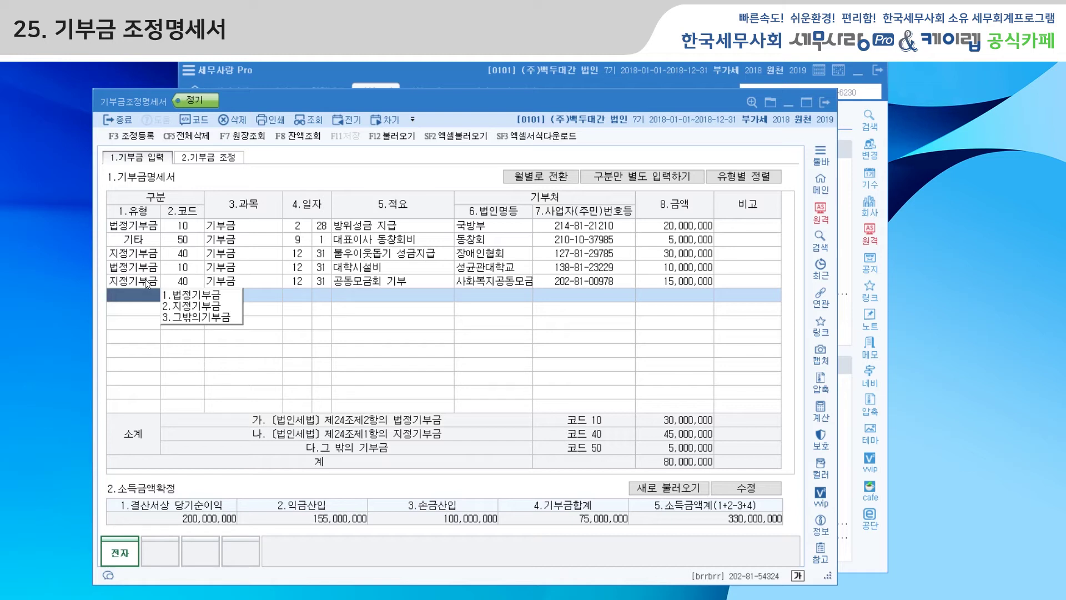
- Check the donation type choices of the first two donation rows, keeping 3.그밖의기부금 for the 대표이사 동창회비 row
left_click(137, 228)
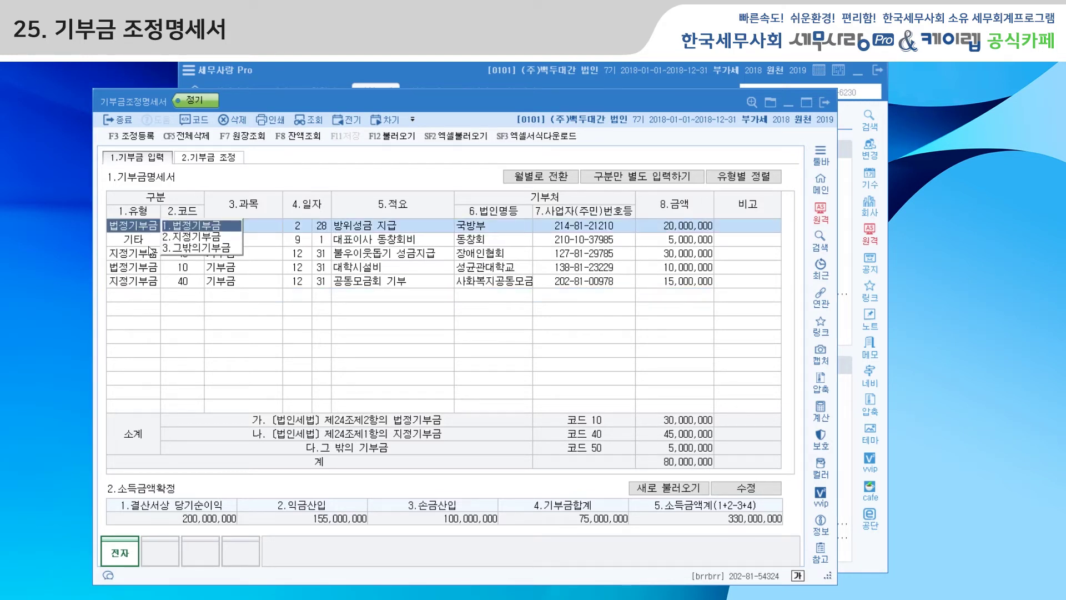
left_click(136, 244)
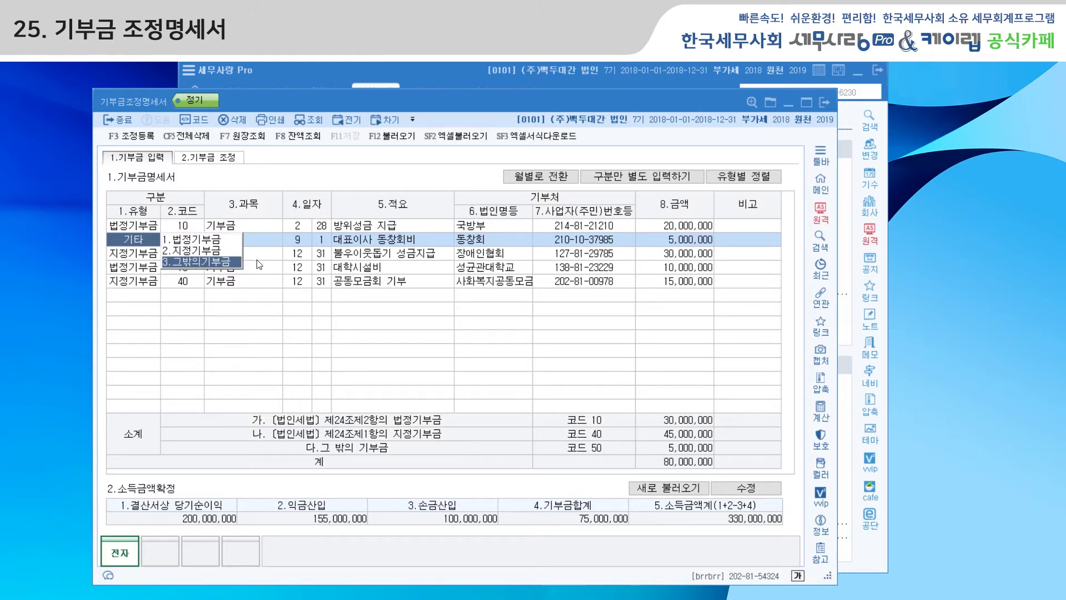
left_click(200, 262)
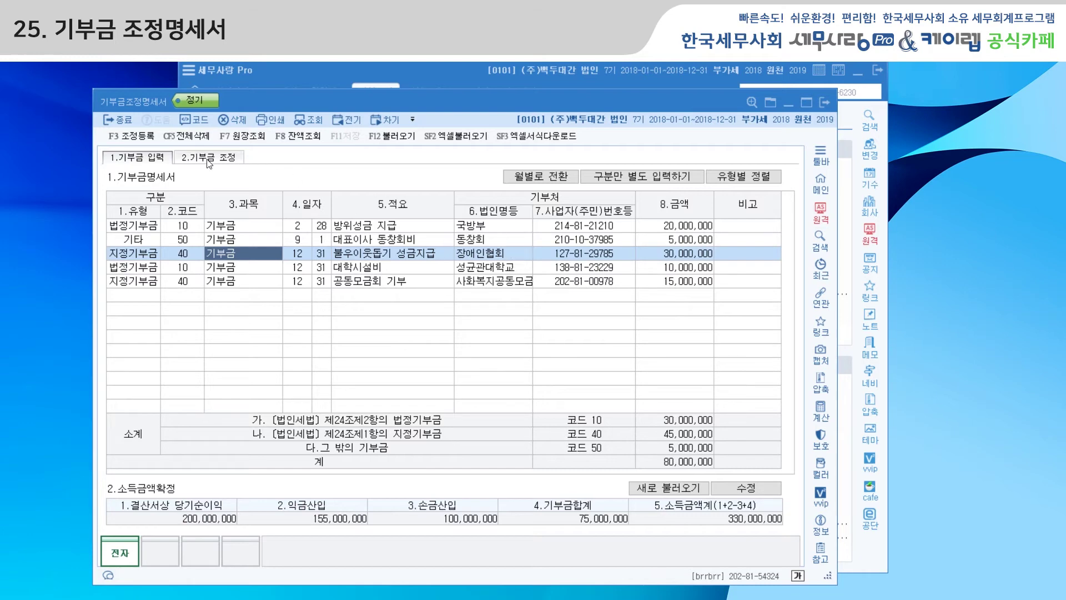
- Review the income description of the 기타기부금 entry in the adjustment register (조정 등록) and close the register
left_click(133, 136)
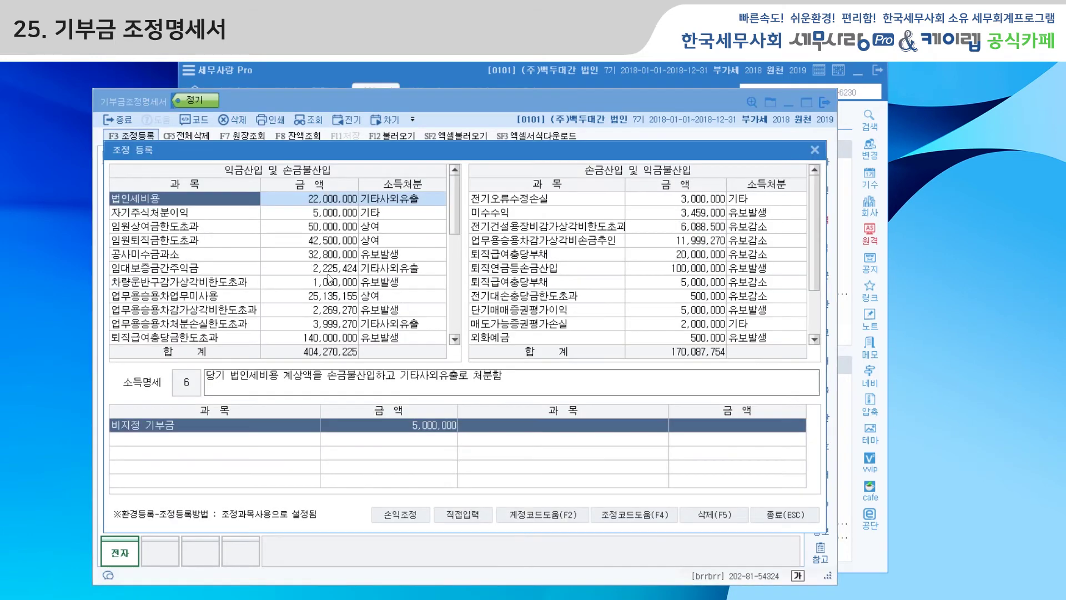
left_click_drag(450, 211, 451, 315)
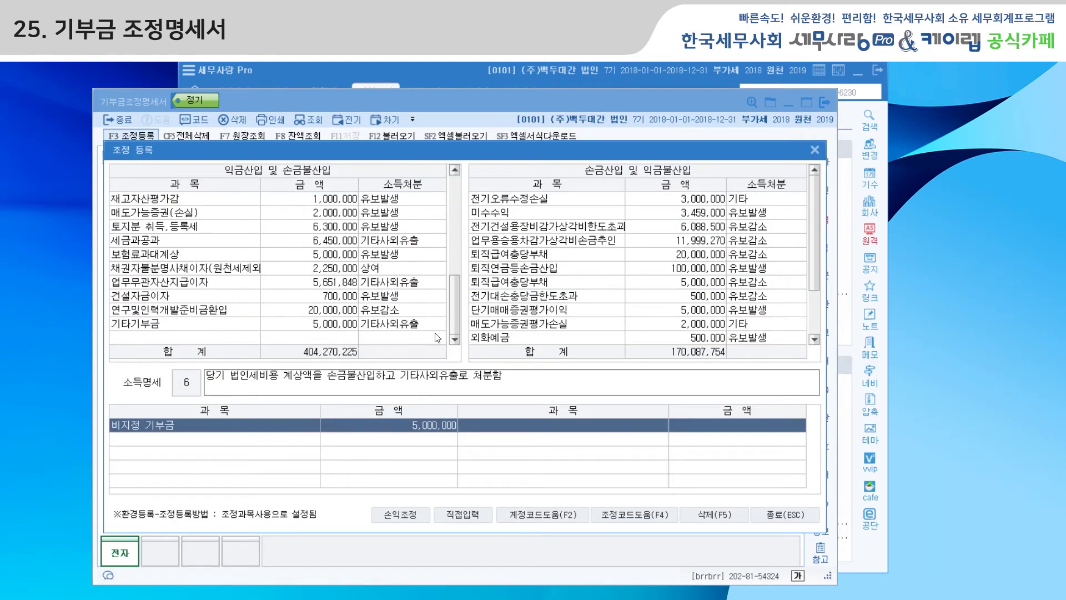
left_click(354, 325)
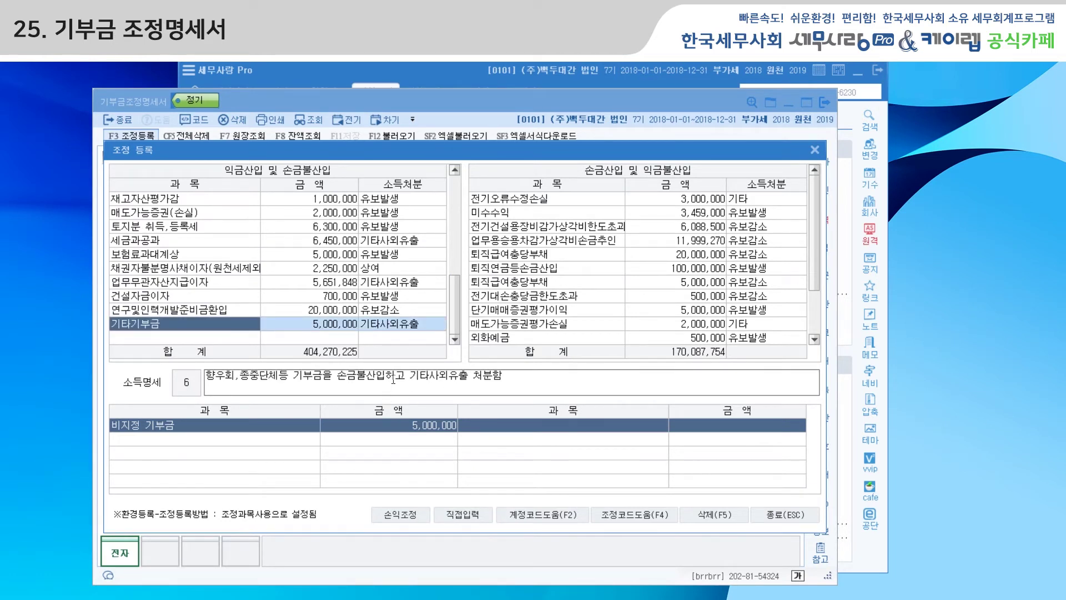
left_click(815, 149)
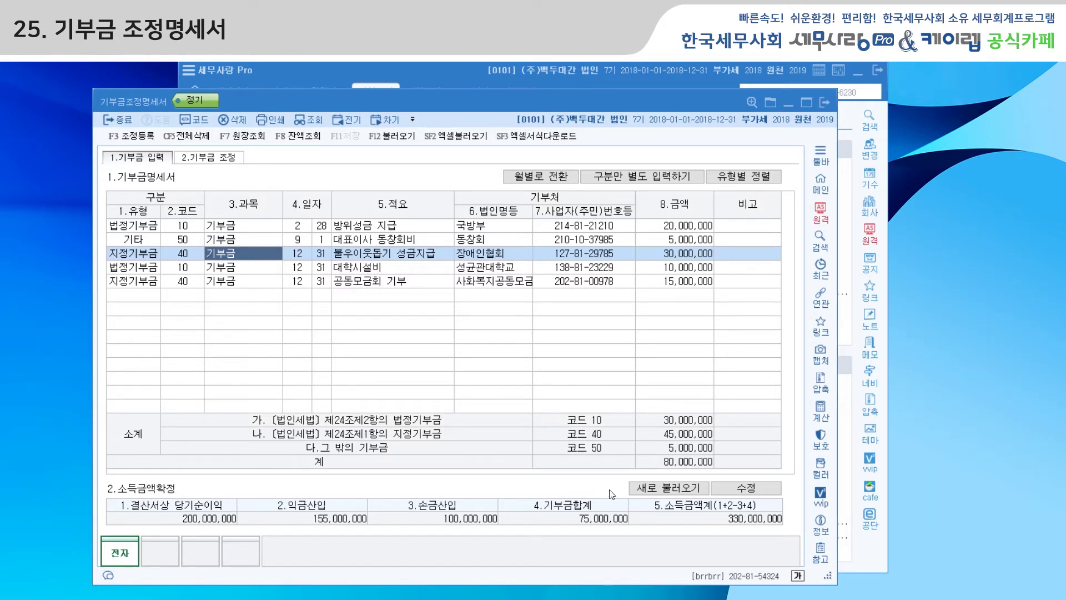
- Reload the net income, 익금산입 and 손금산입 amounts in the 소득금액확정 section twice
left_click(653, 490)
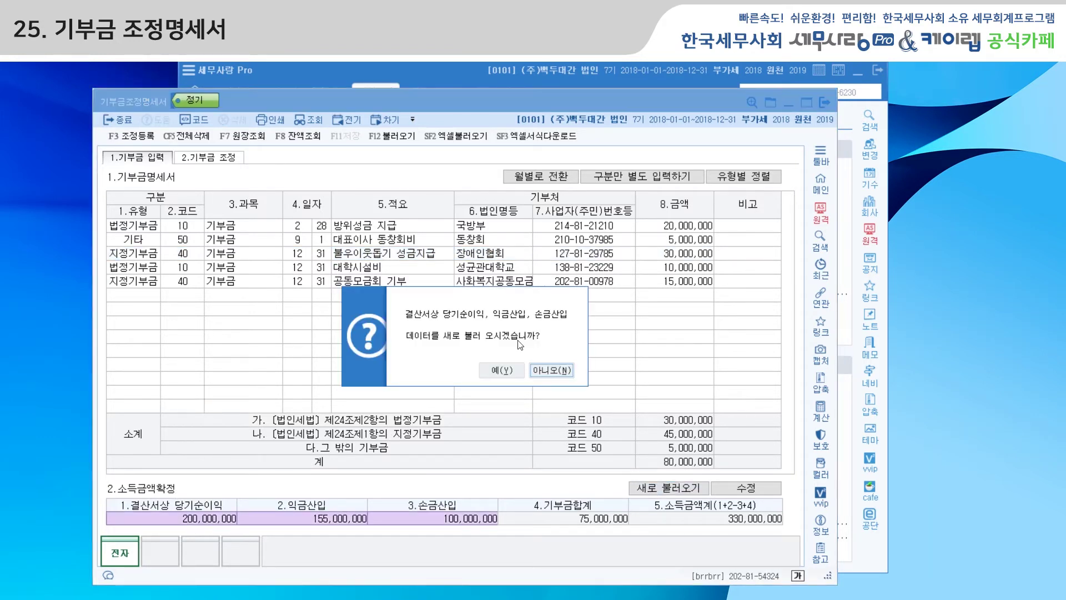
left_click(502, 369)
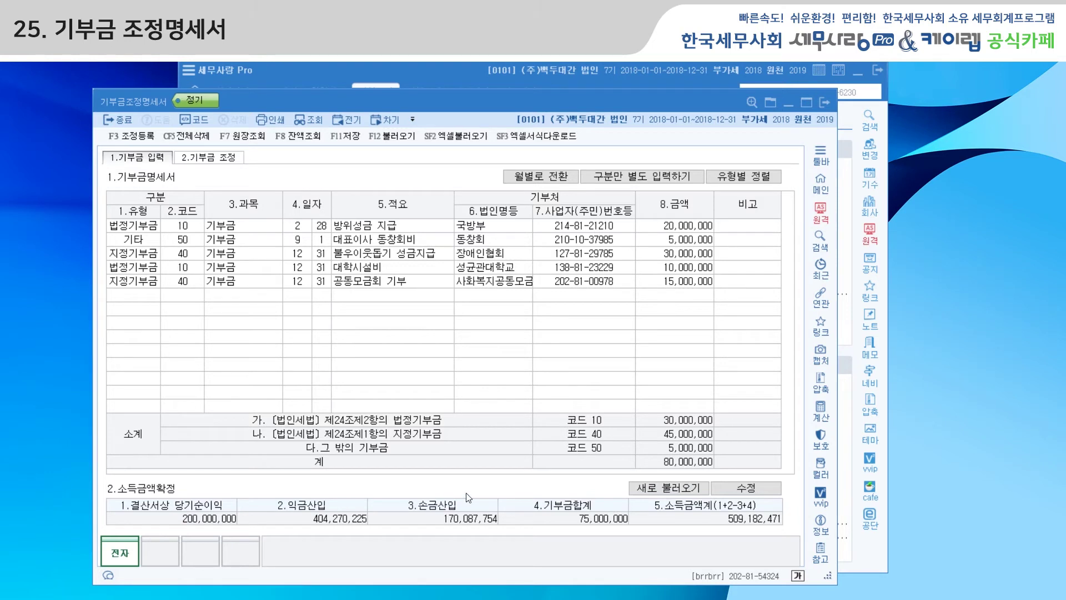
left_click(657, 493)
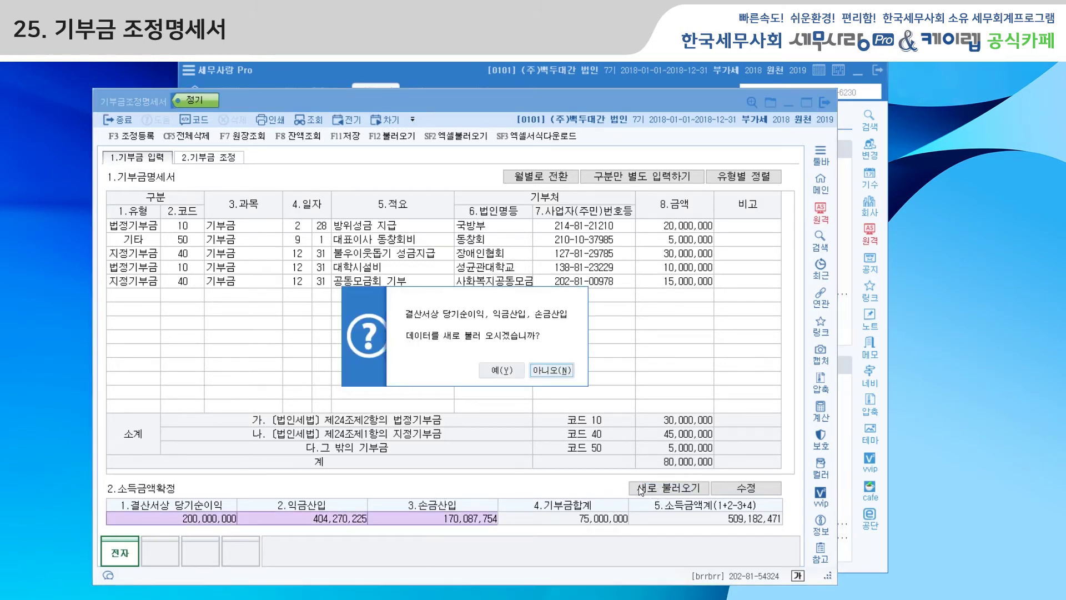
left_click(504, 372)
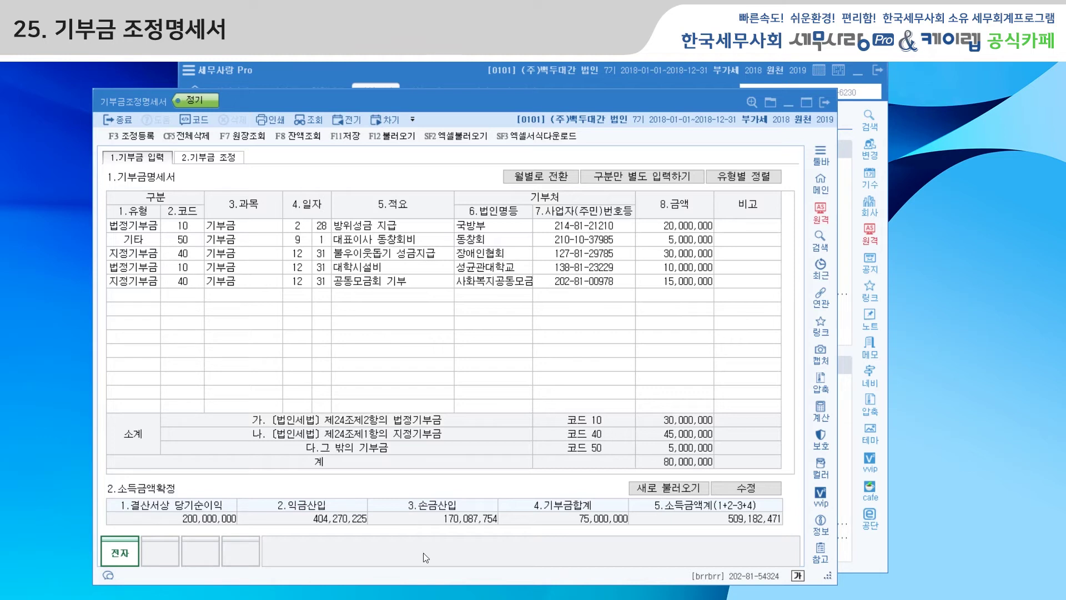
- Unlock the 소득금액확정 section for editing and set 익금산입 to 155,000,000 and 손금산입 to 100,000,000
left_click(722, 489)
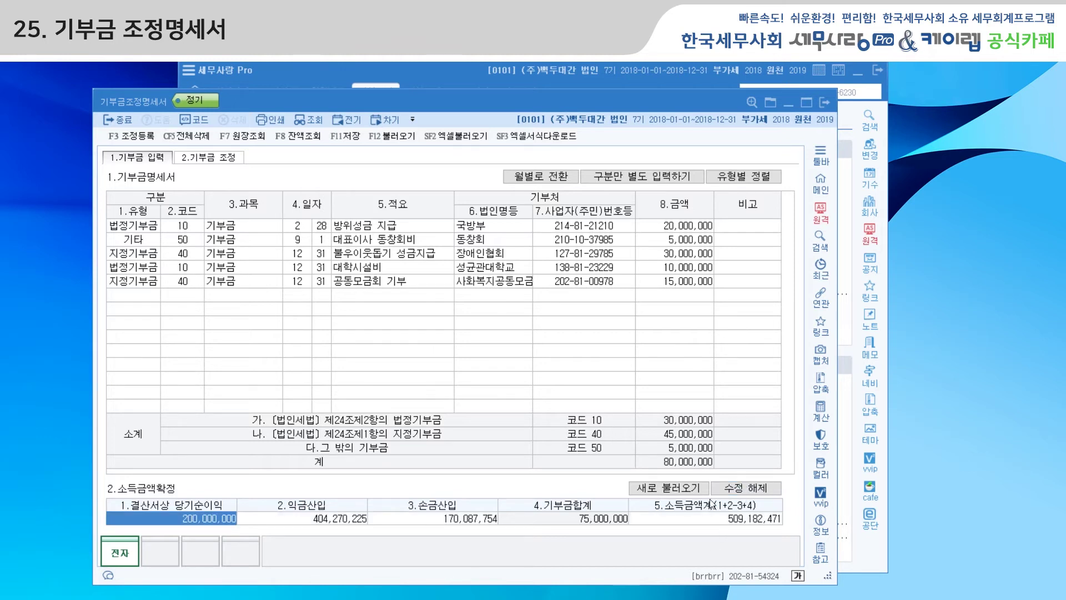
left_click(332, 522)
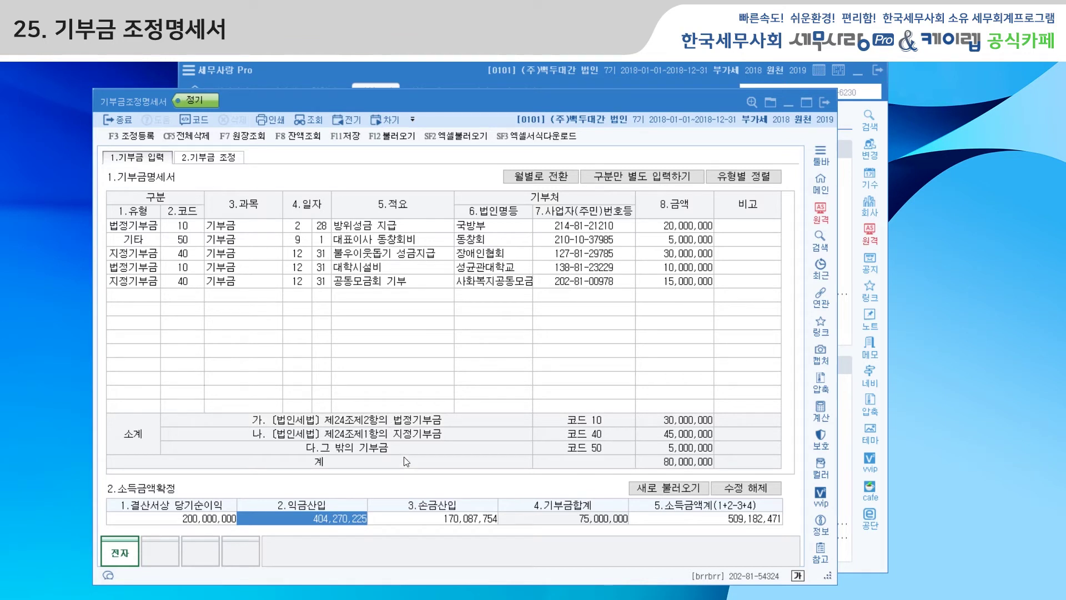
type("155,000,000")
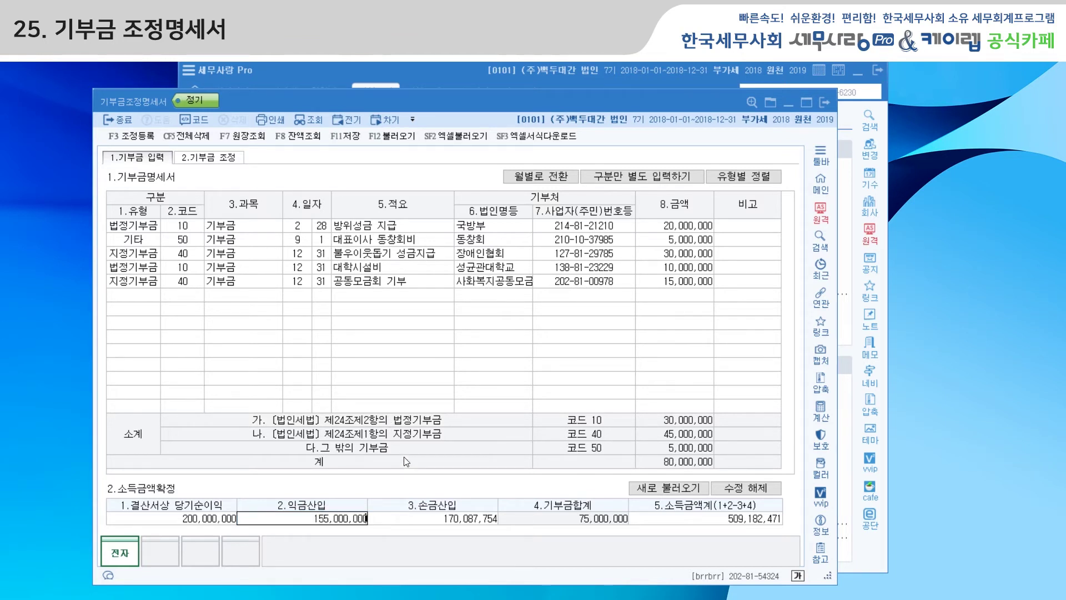
key("Return")
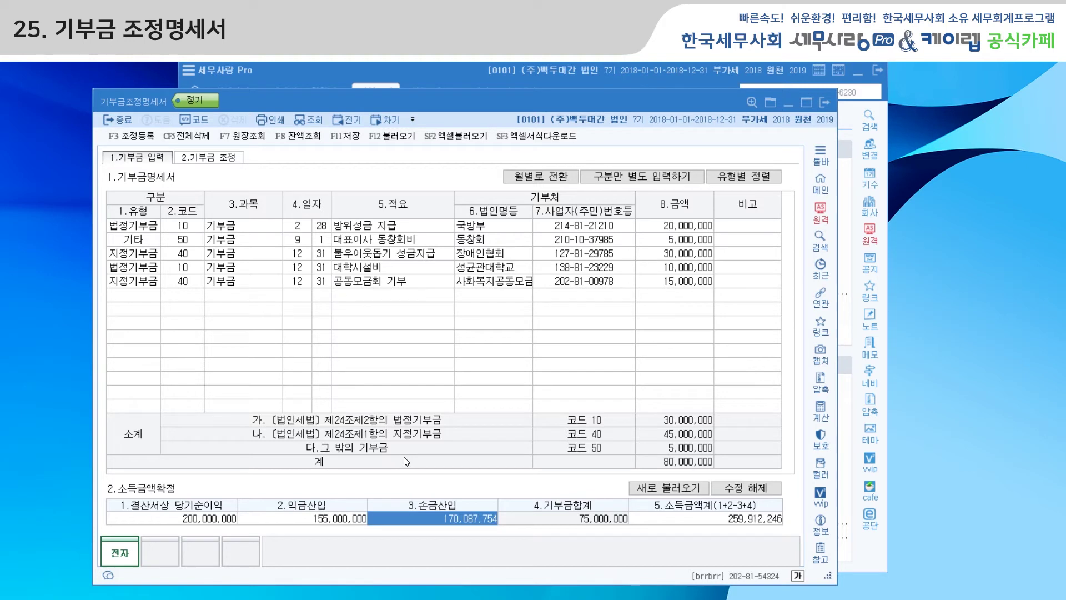
type("100000000")
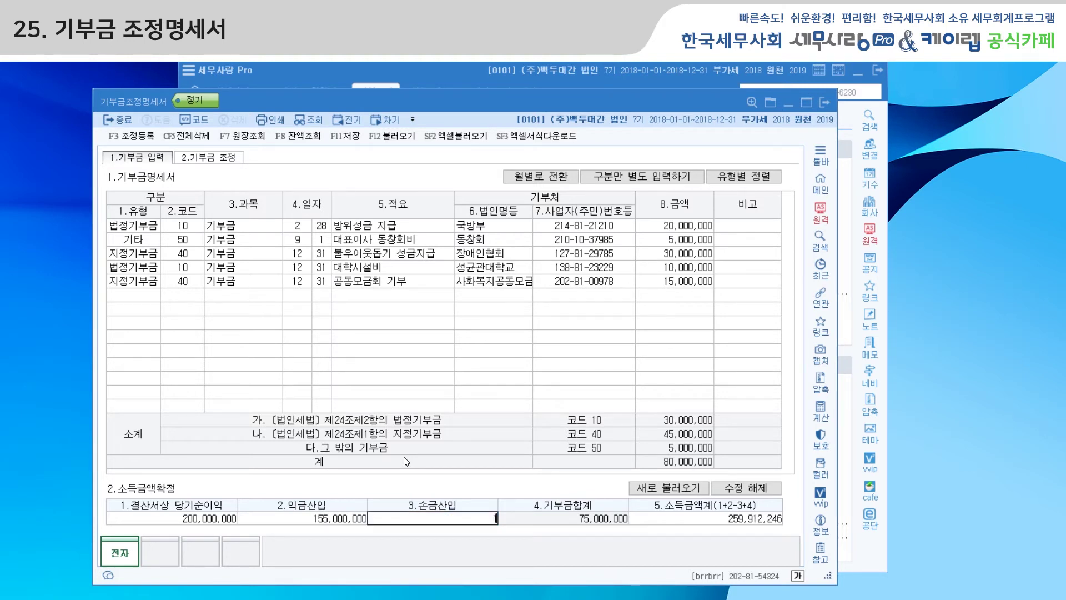
key("Return")
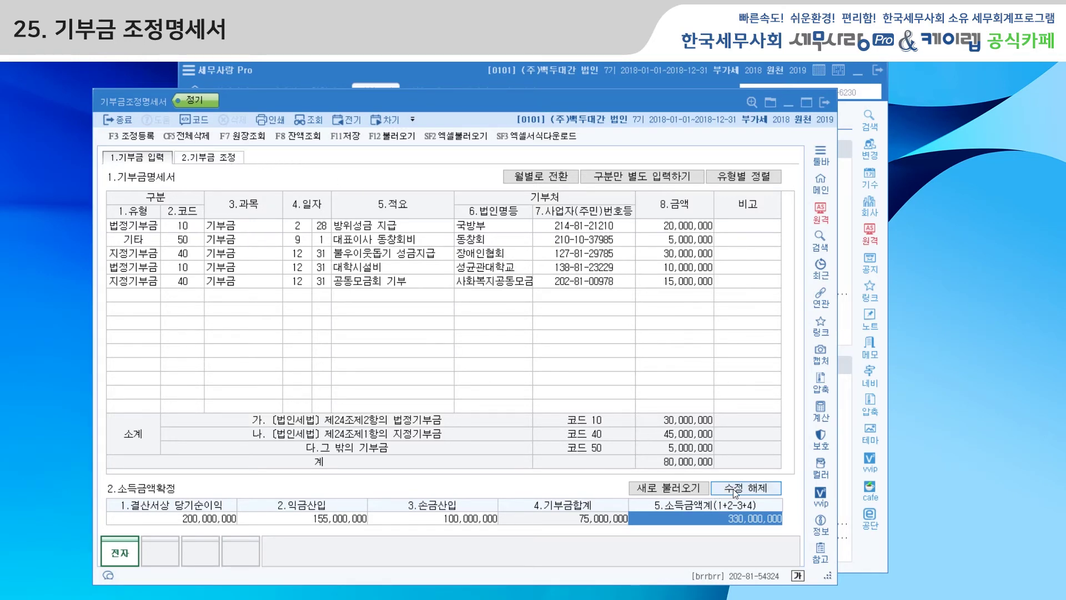
left_click(366, 254)
- Show the 기부금 조정 sheet and examine the 2015 row of 기부금 이월액 명세: its year, donation type and amounts
left_click(218, 160)
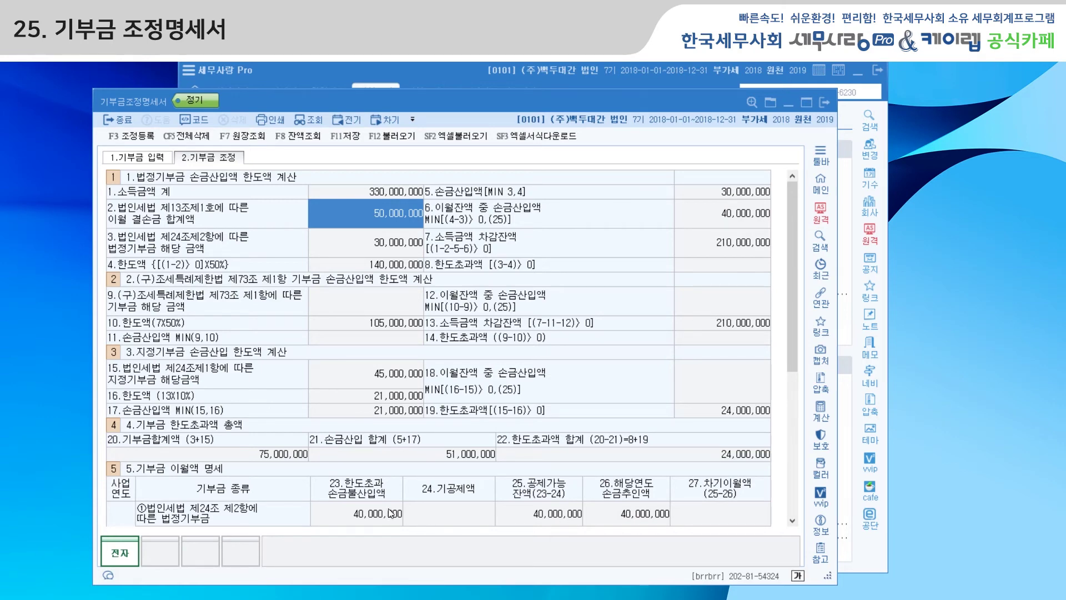
left_click_drag(794, 324, 787, 393)
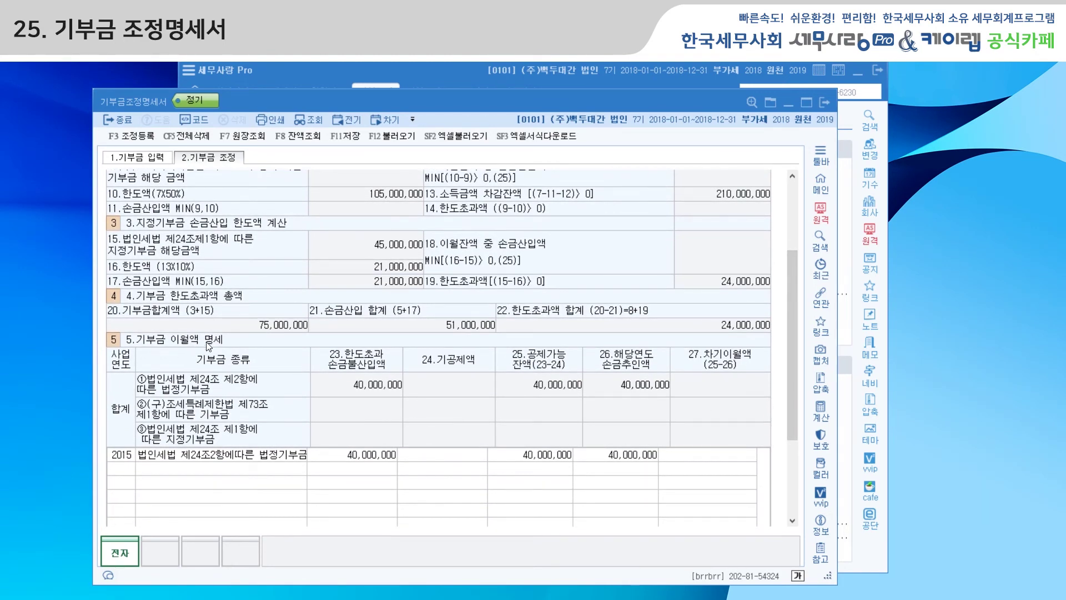
left_click(337, 457)
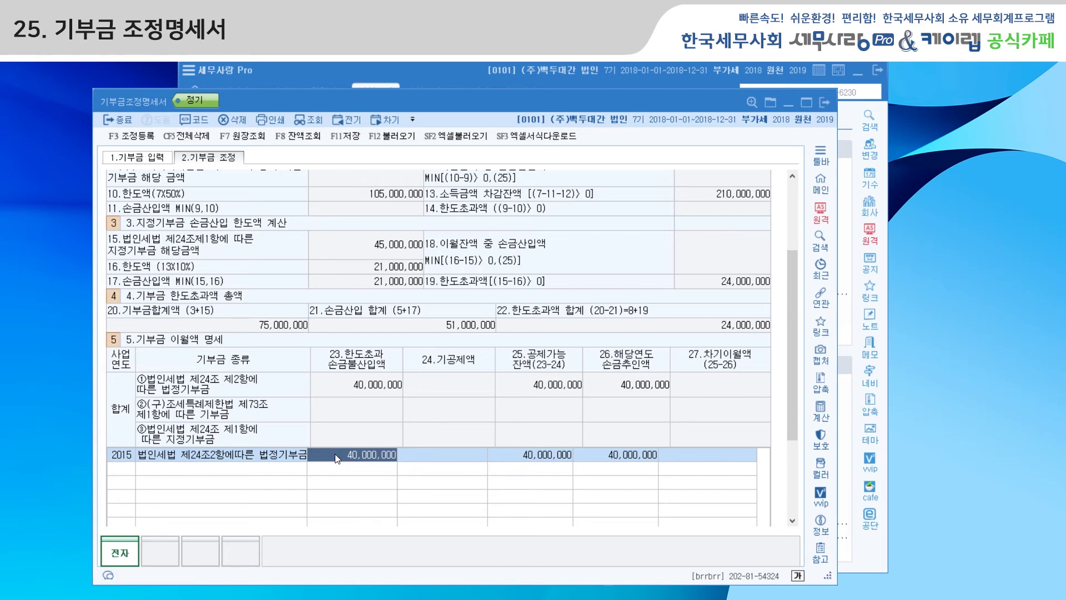
left_click(118, 454)
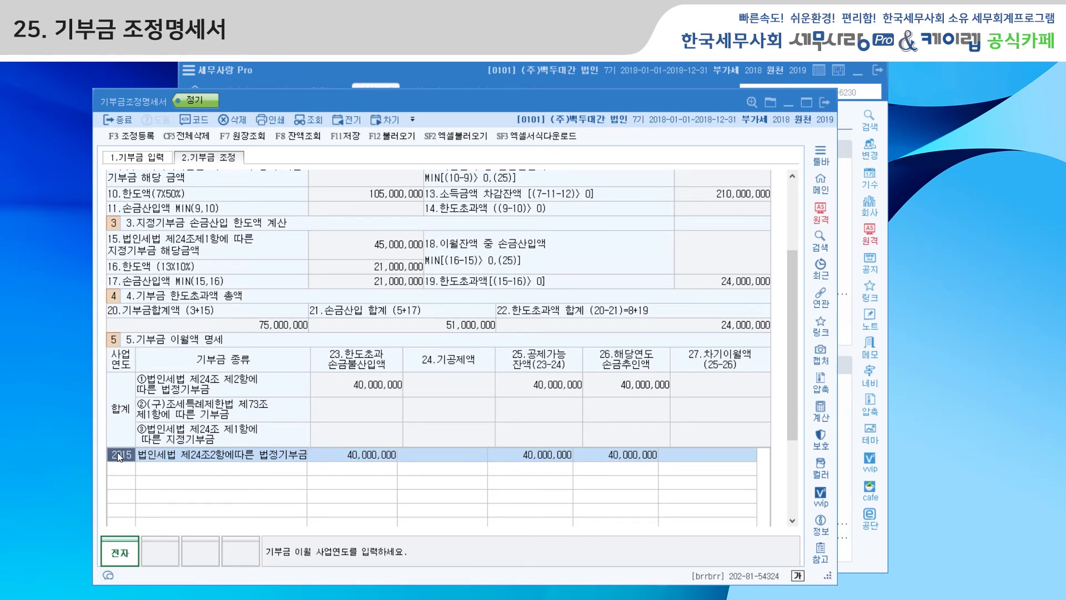
left_click(149, 457)
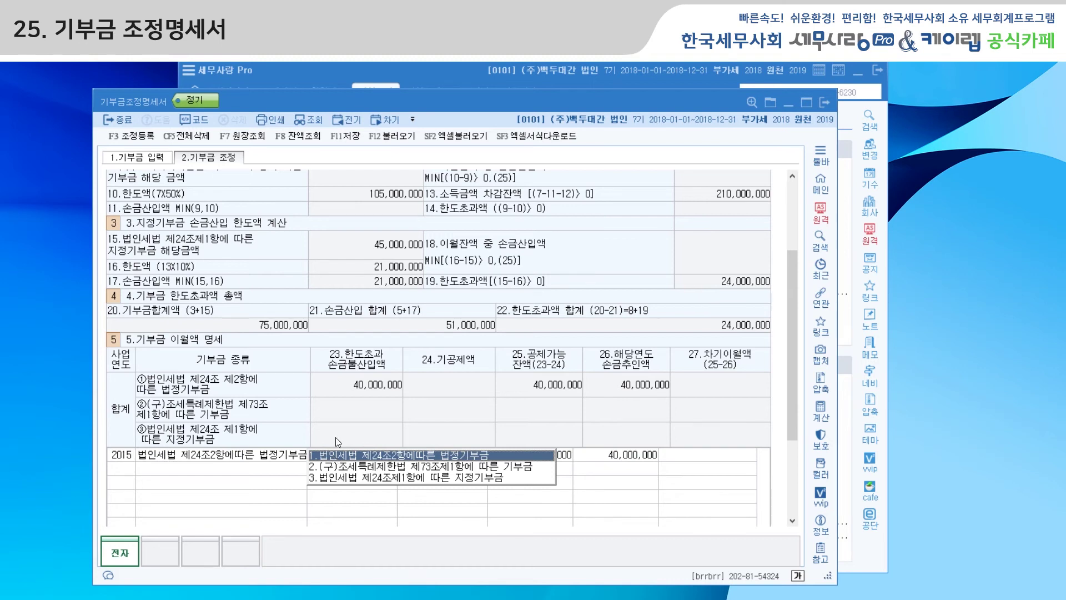
left_click(603, 457)
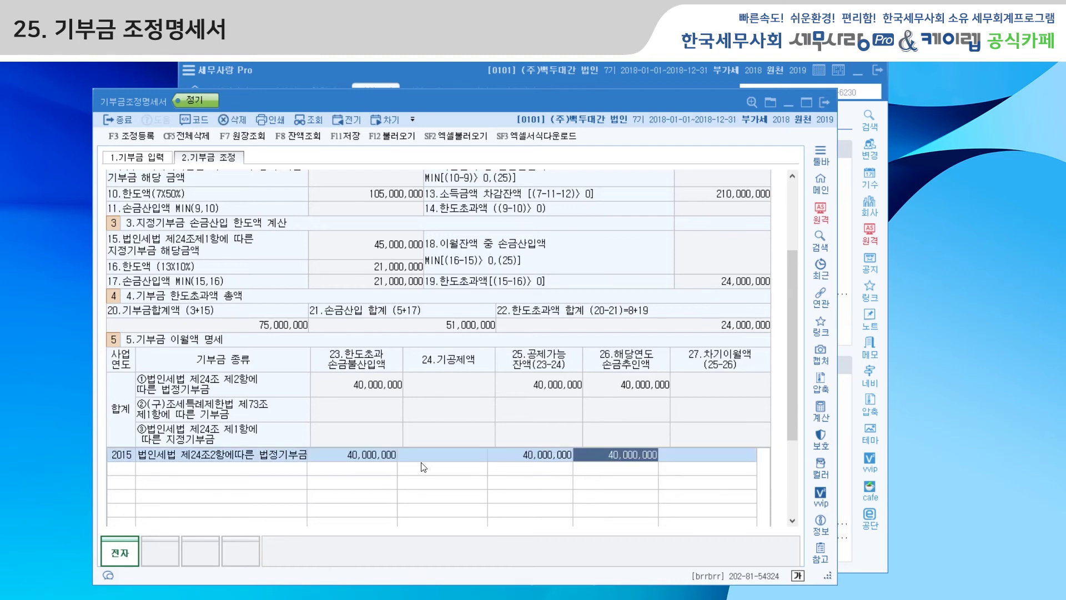
- Set the 2015 carryover row's 한도초과 손금불산입액 and 해당연도 손금추인액 to 0 and review the limit calculations
left_click(356, 457)
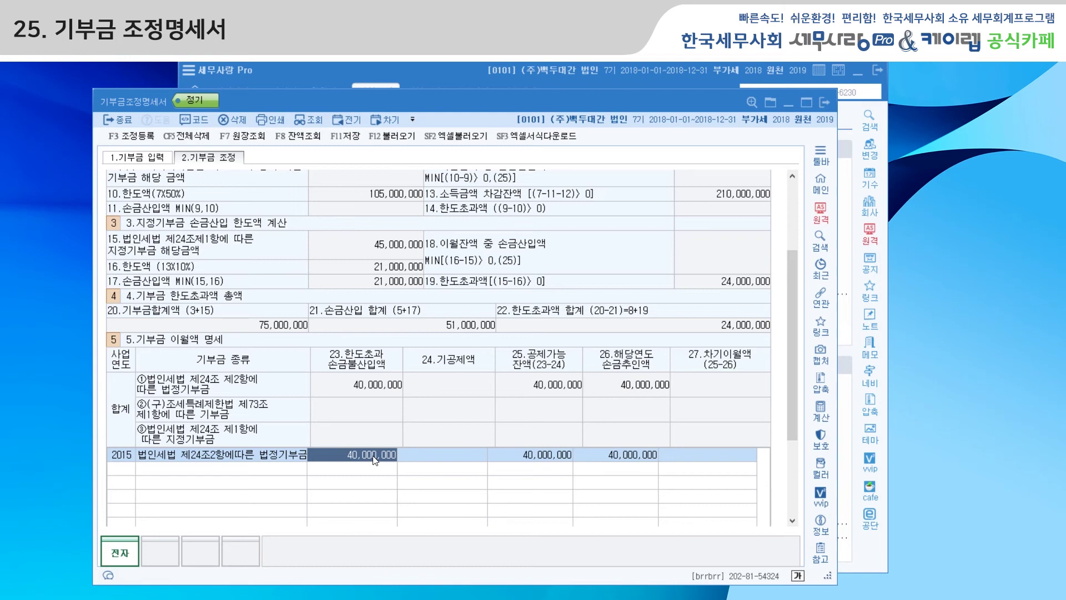
type("0")
key("Return")
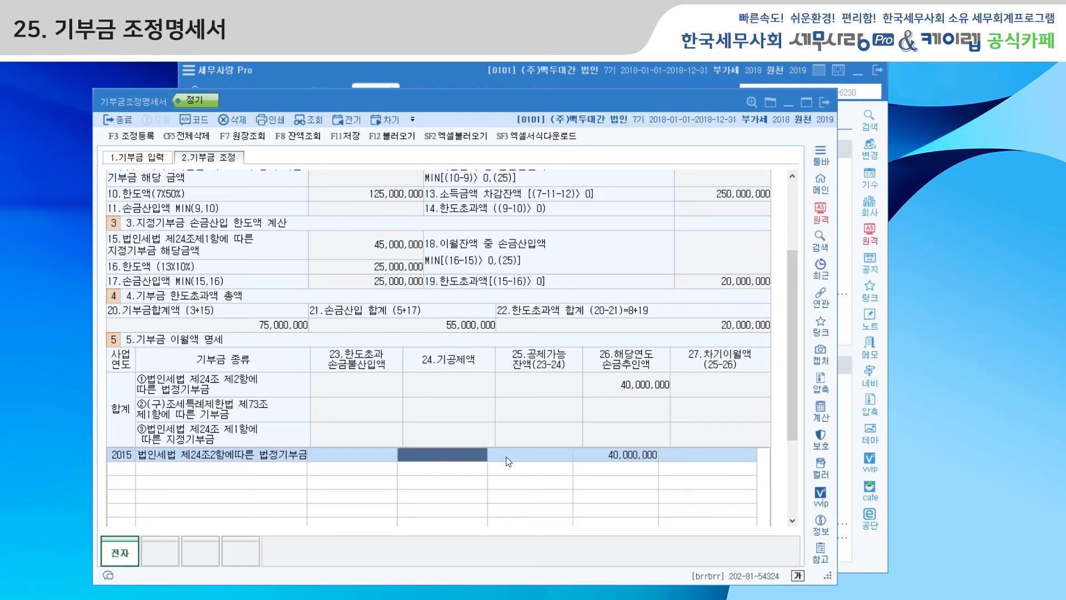
key("Return")
type("0")
key("Return")
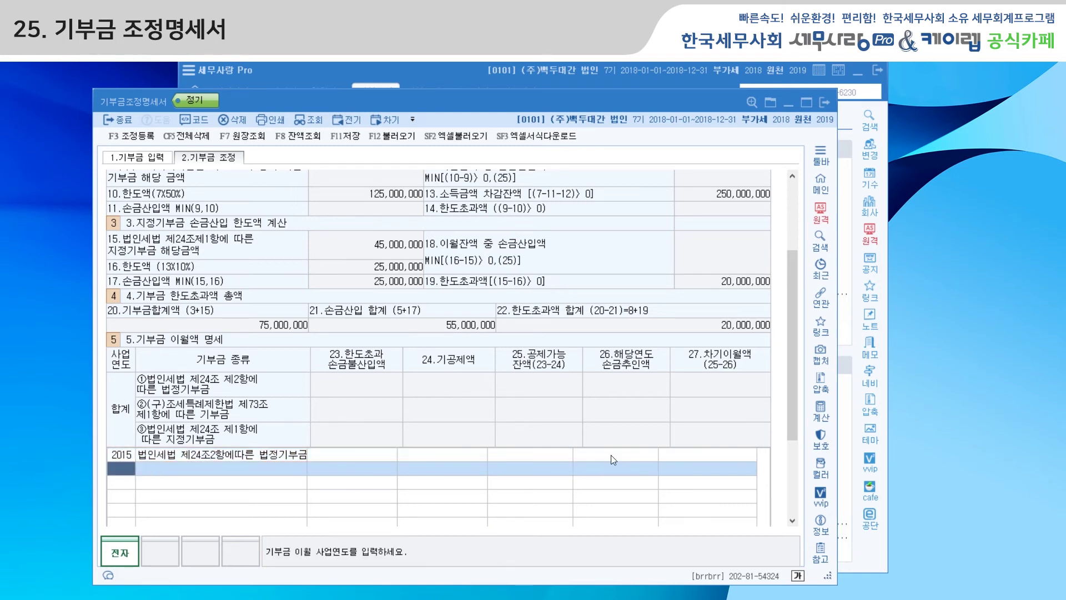
left_click_drag(791, 390, 761, 273)
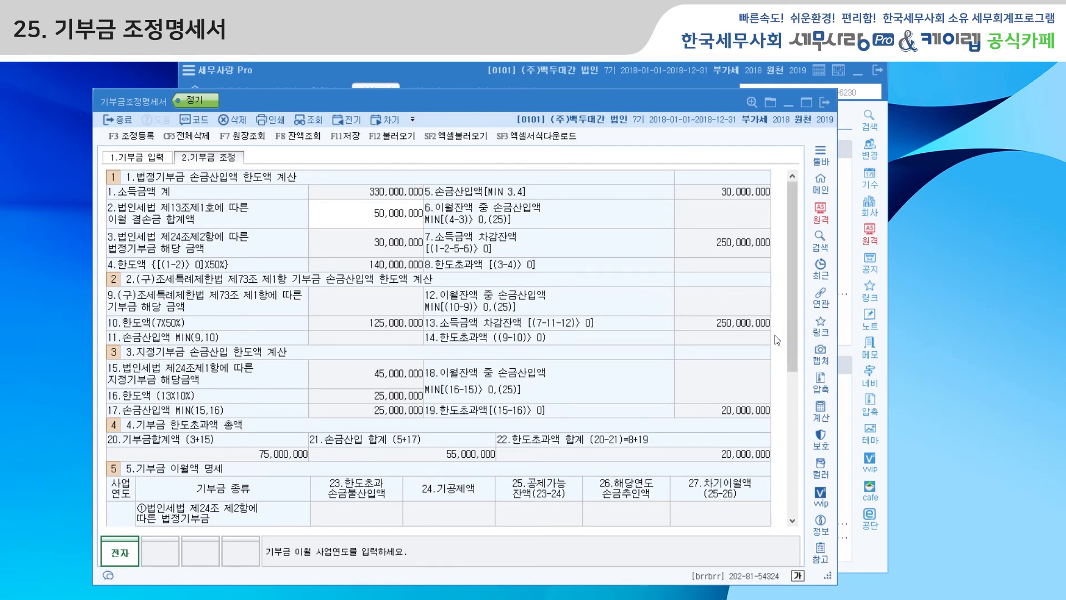
- Set the 2015 carryover row's 한도초과 손금불산입액 to 40,000,000 and check the recalculated donation limits
left_click_drag(791, 331, 790, 390)
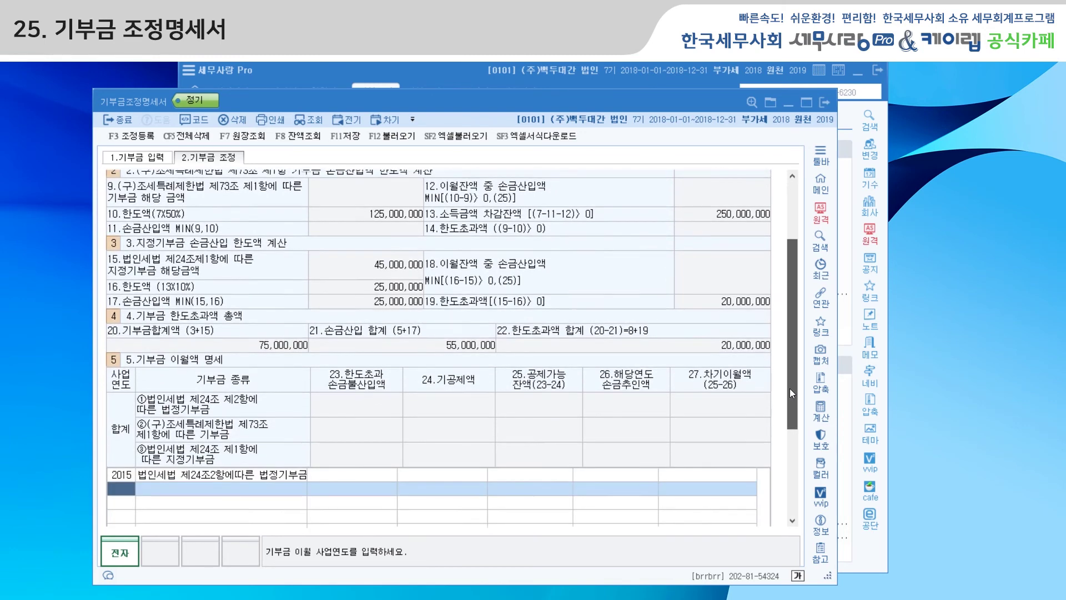
left_click(359, 486)
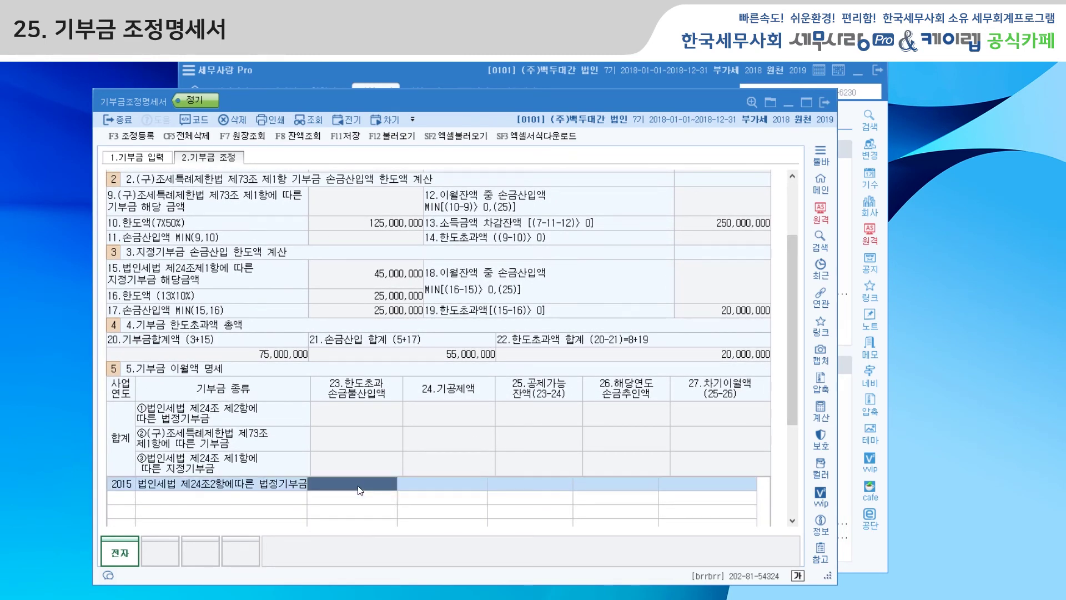
type("40000000")
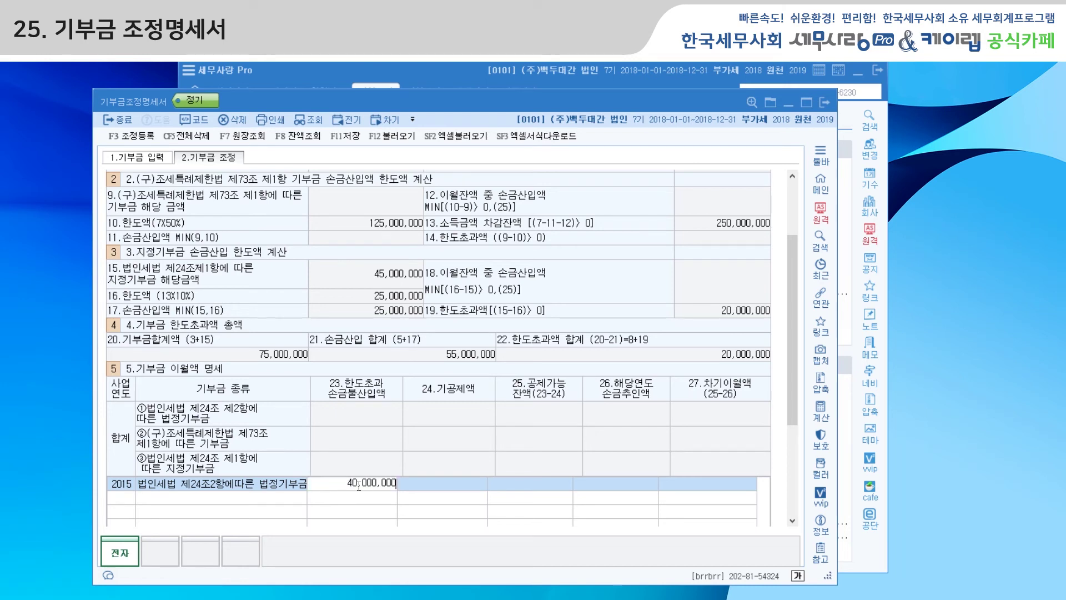
key("Return")
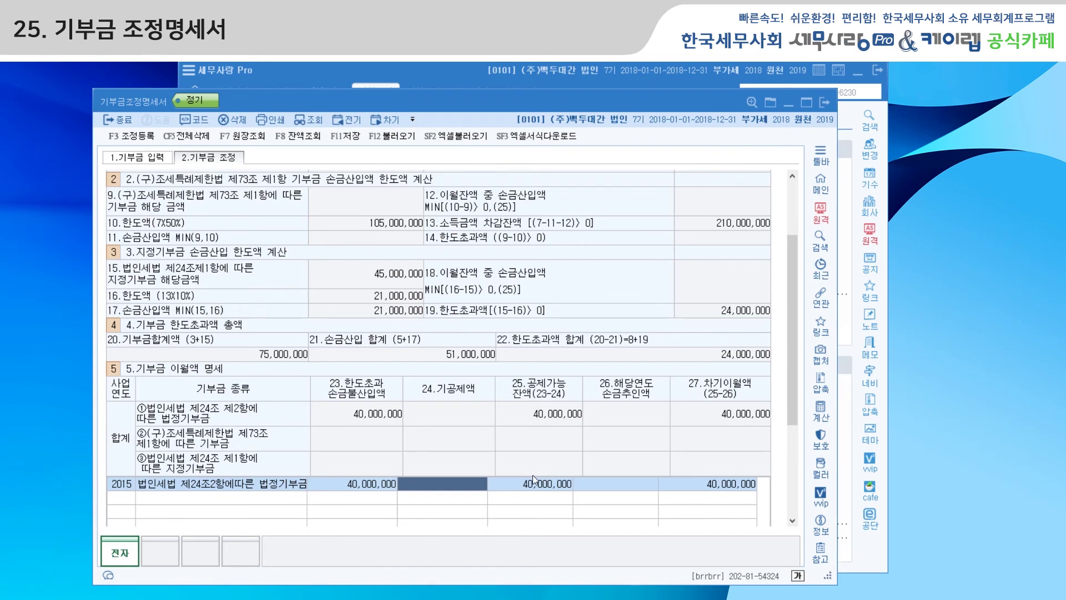
left_click_drag(793, 372, 791, 297)
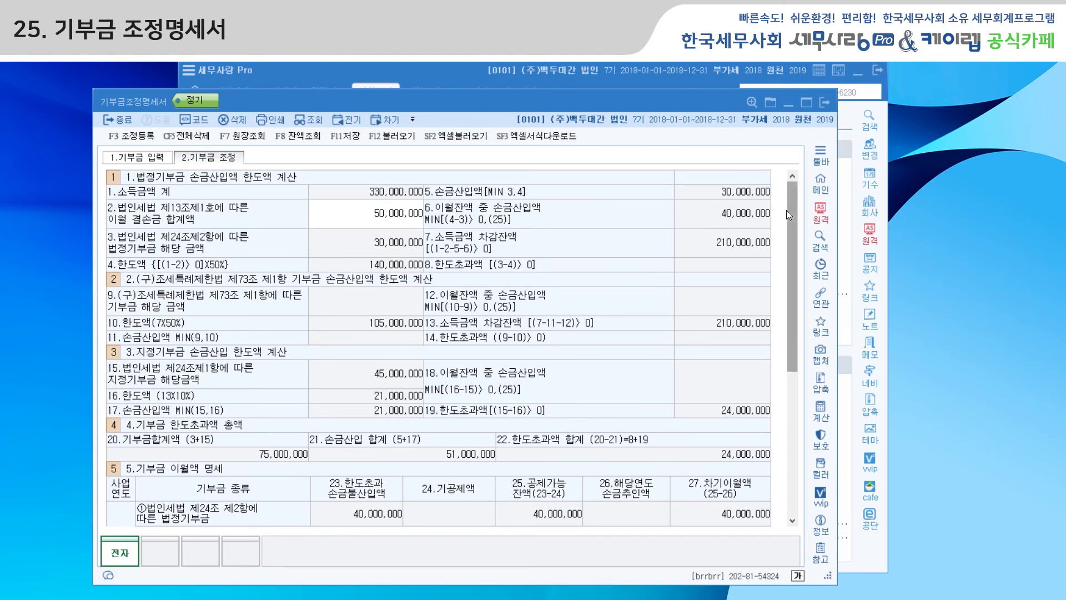
- Set the 2015 carryover row's 해당연도 손금추인액 to 40,000,000 and review the limit calculations against the carryover details
left_click_drag(791, 213, 789, 292)
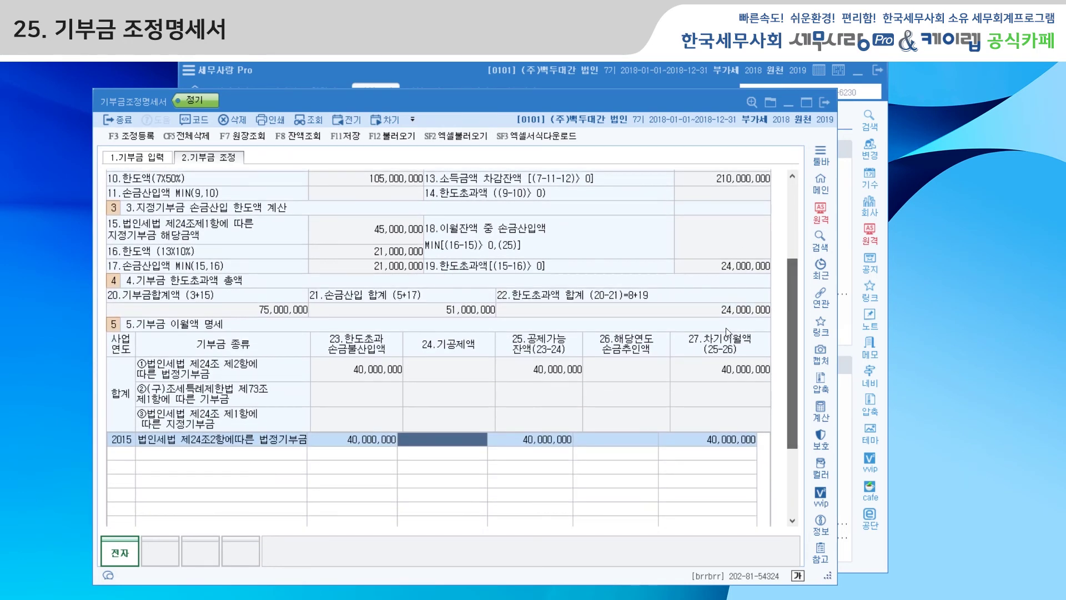
left_click(613, 440)
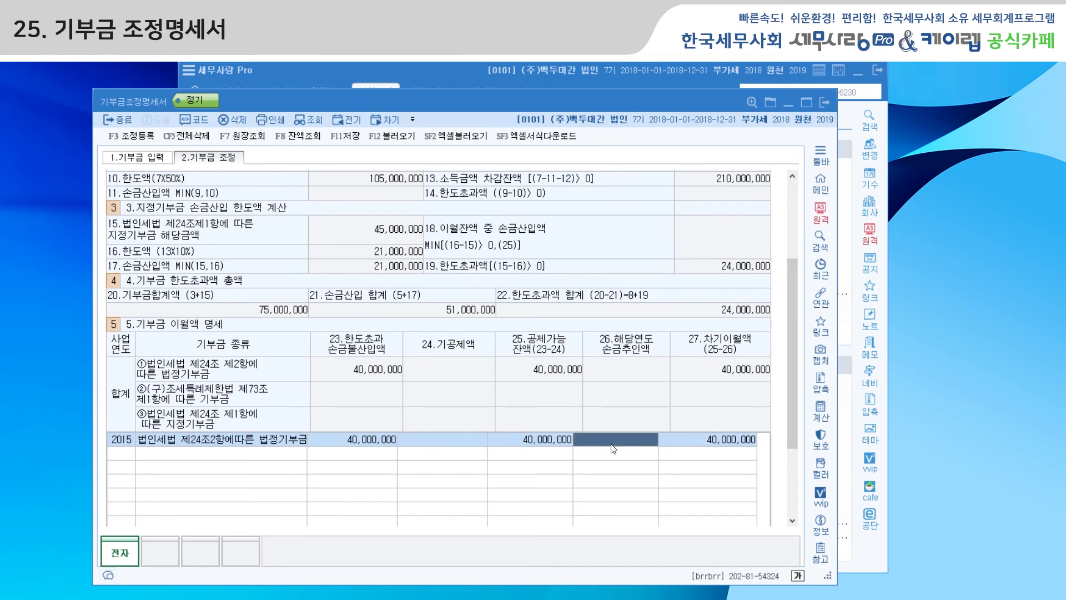
type("40000000")
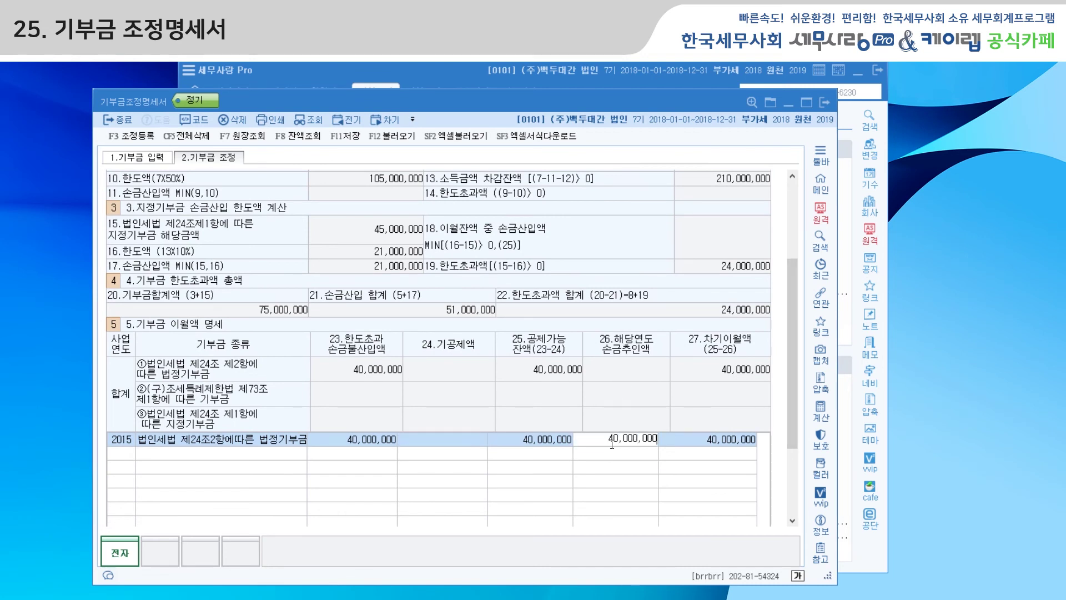
key("Return")
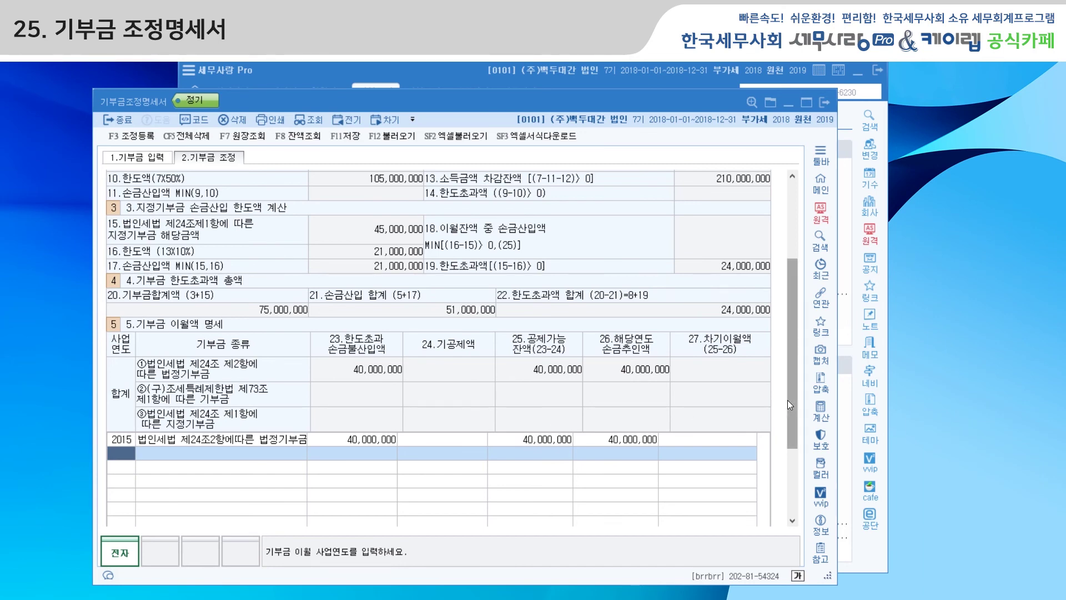
left_click_drag(791, 402, 786, 322)
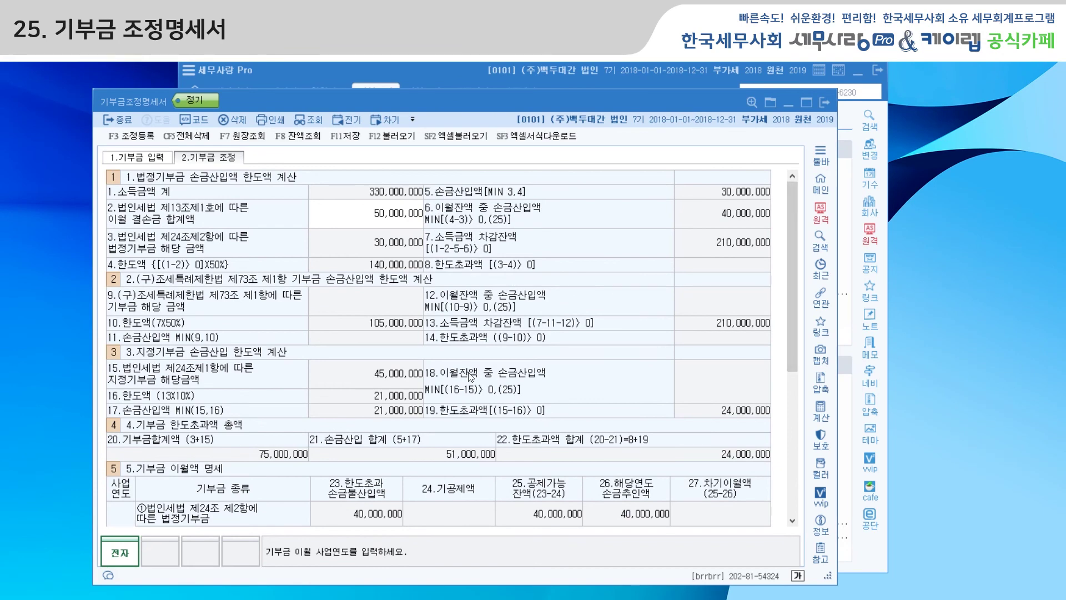
left_click_drag(789, 308, 789, 369)
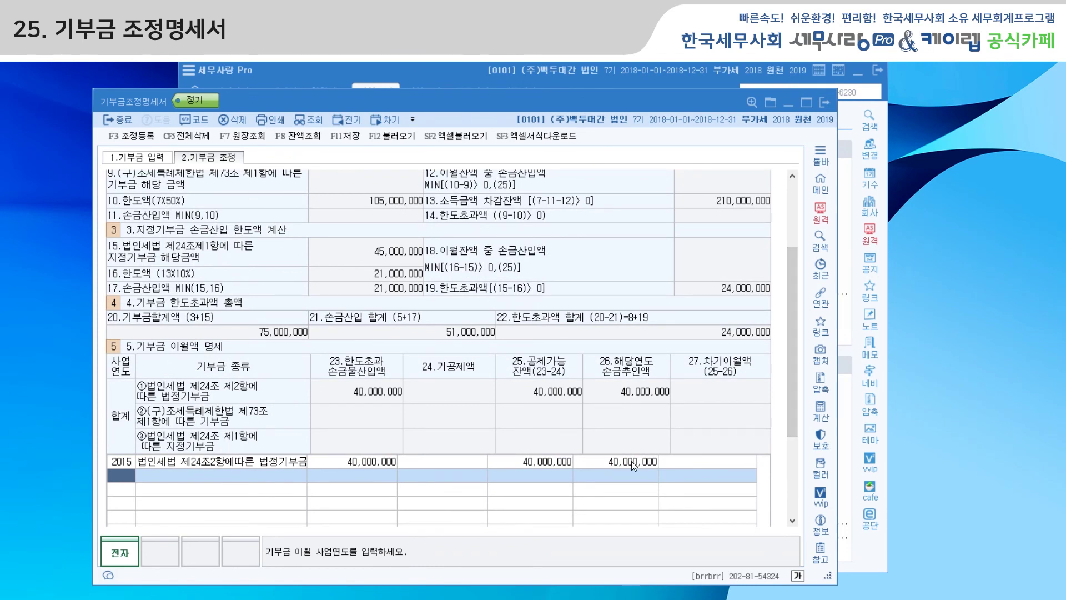
- Close the 기부금조정명세서 with its changes saved and open the 법인세과세표준및세액조정계산서
left_click(822, 105)
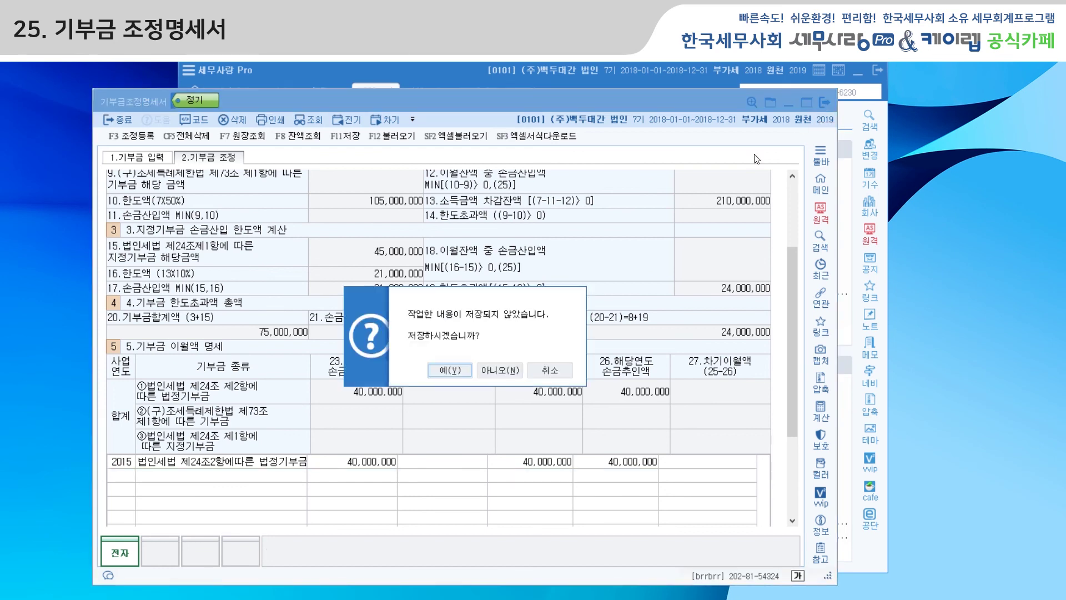
left_click(440, 371)
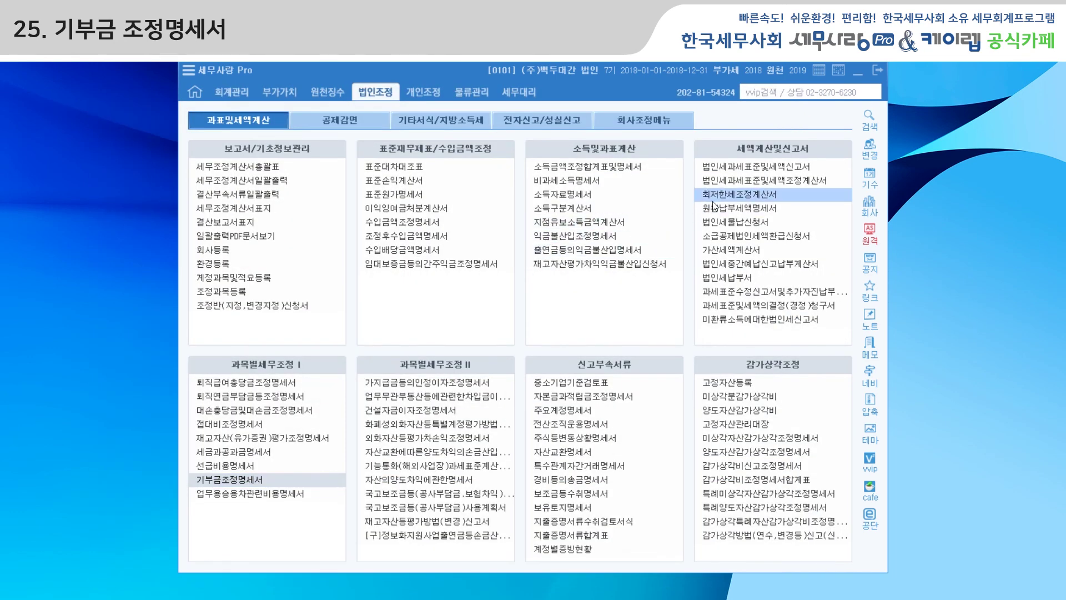
left_click(734, 183)
left_click_drag(558, 67, 549, 96)
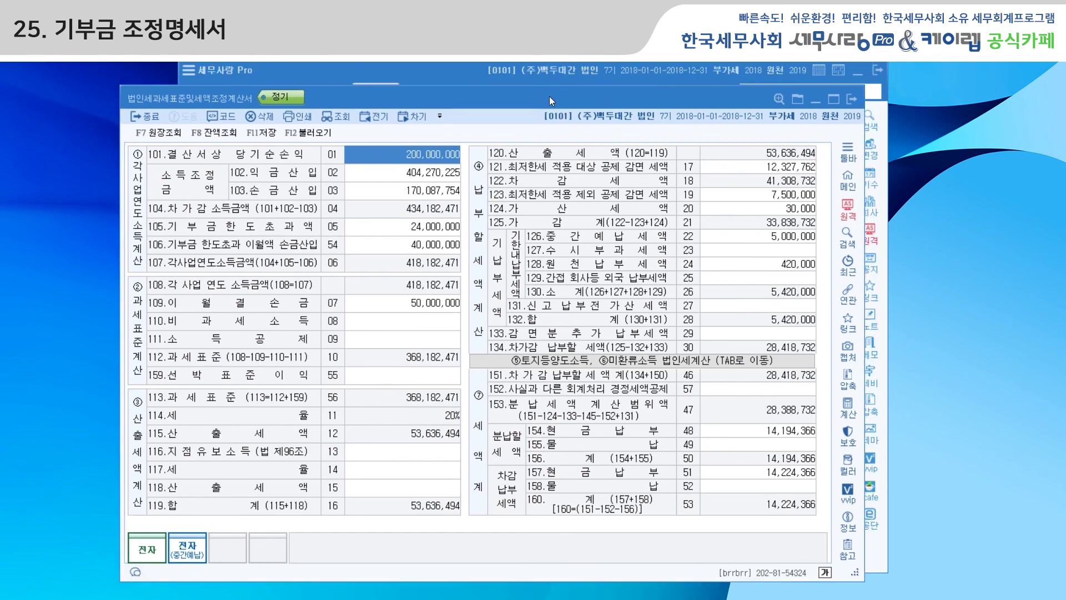
- Reload the marked items from the related forms and check lines 105 기부금한도초과액 and 106 기부금 한도초과 이월액 손금산입
left_click(310, 132)
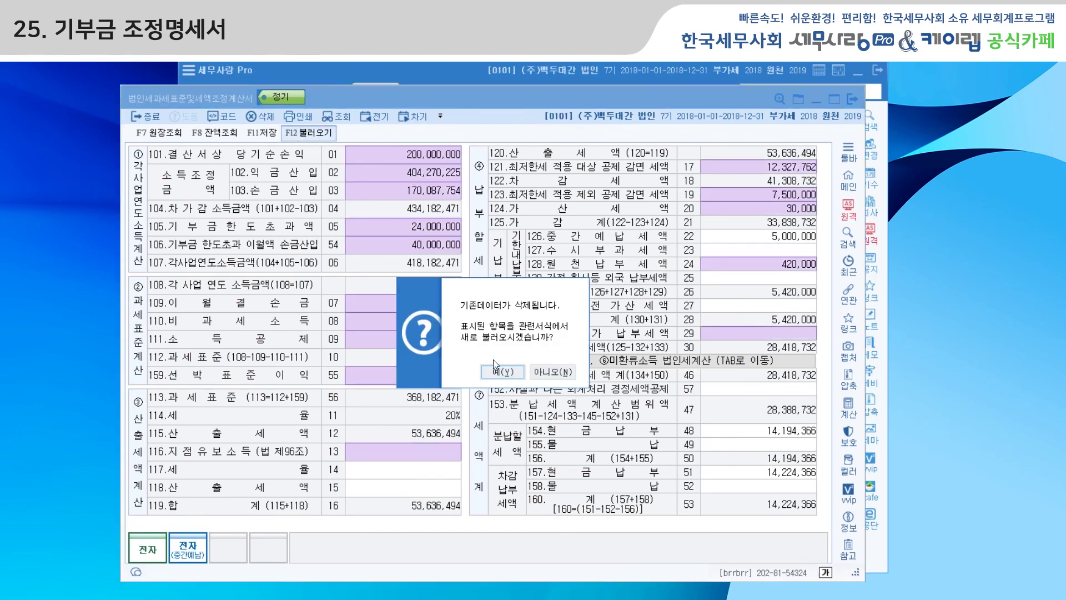
left_click(497, 373)
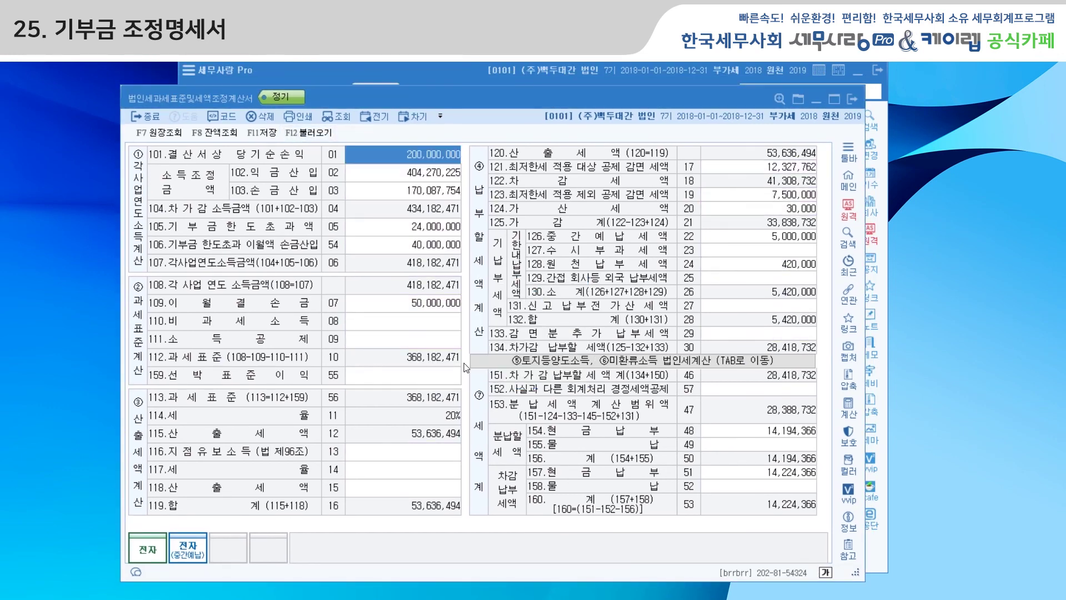
left_click(403, 234)
left_click(397, 246)
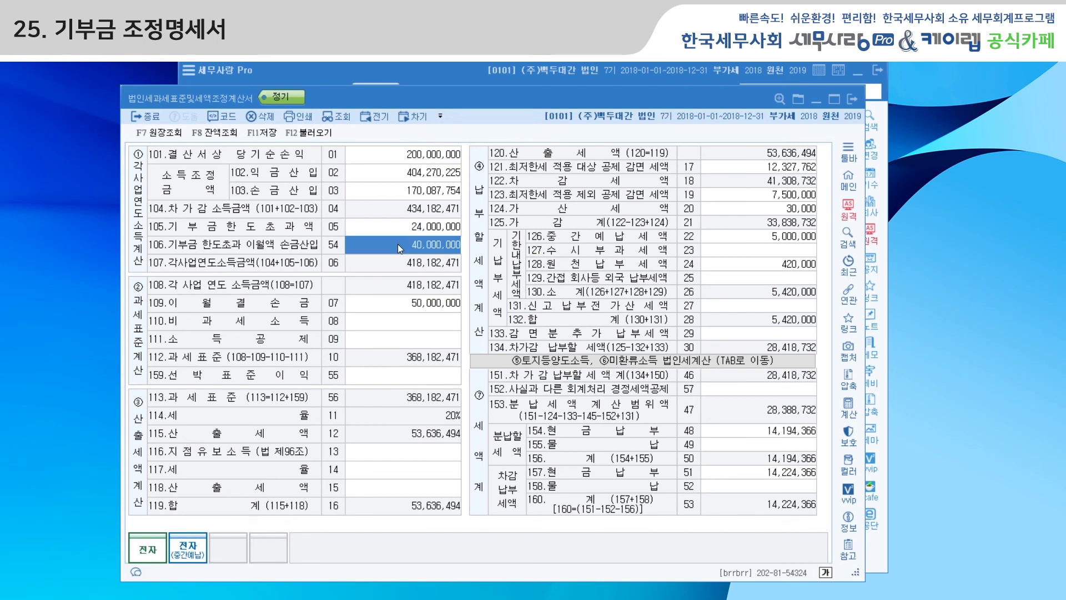